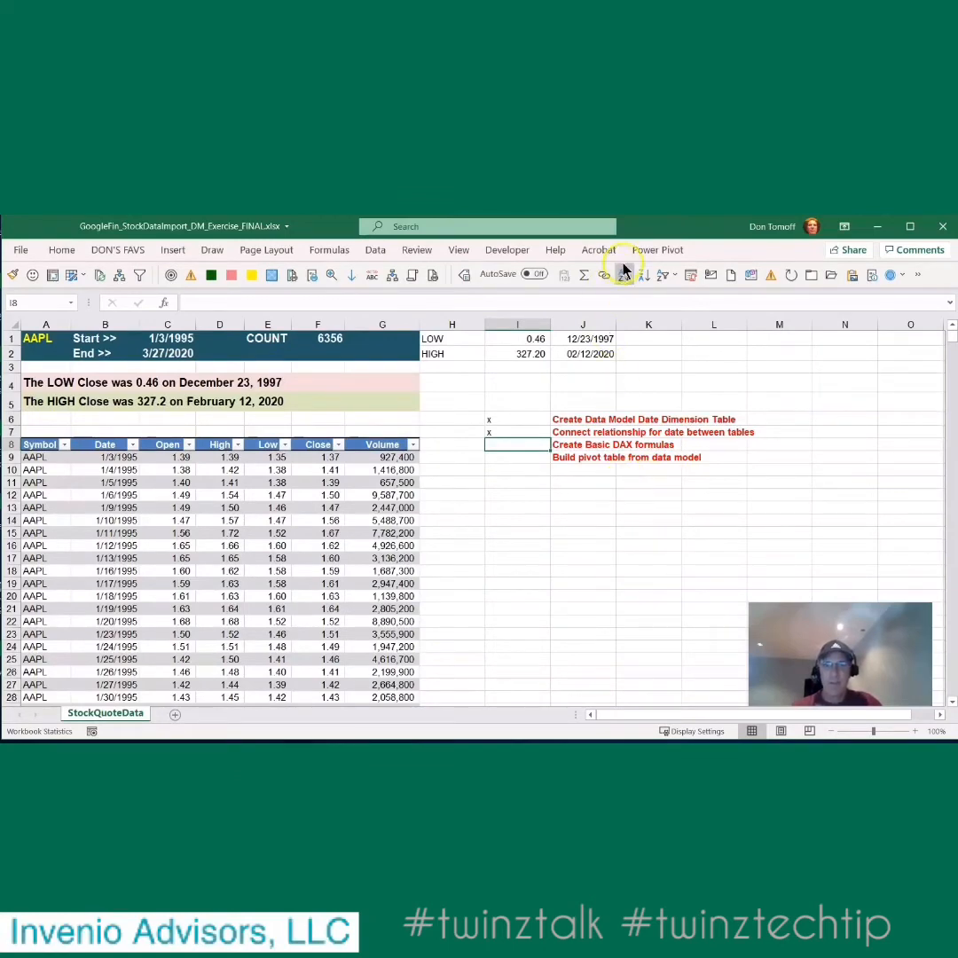
Step: Open the workbook's data model in Power Pivot and show the fStockQuote_Import_PQ_DM table
left_click(655, 251)
left_click(22, 292)
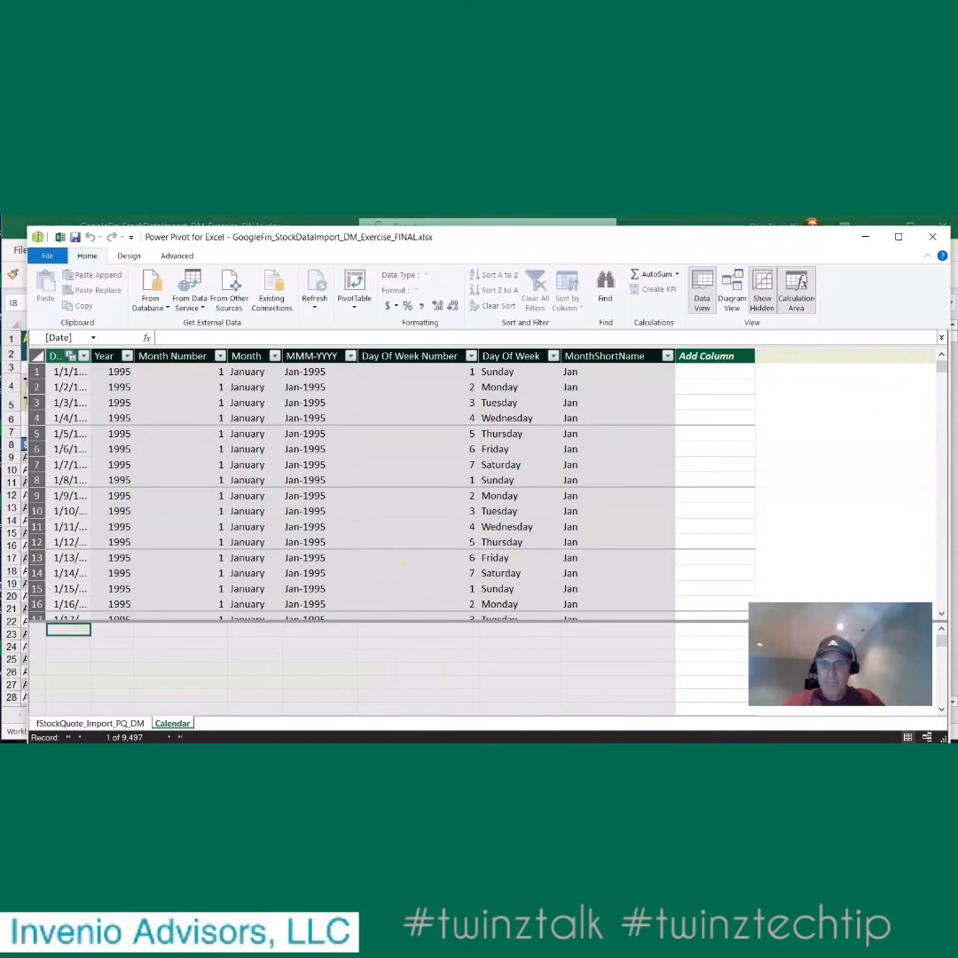
left_click(88, 723)
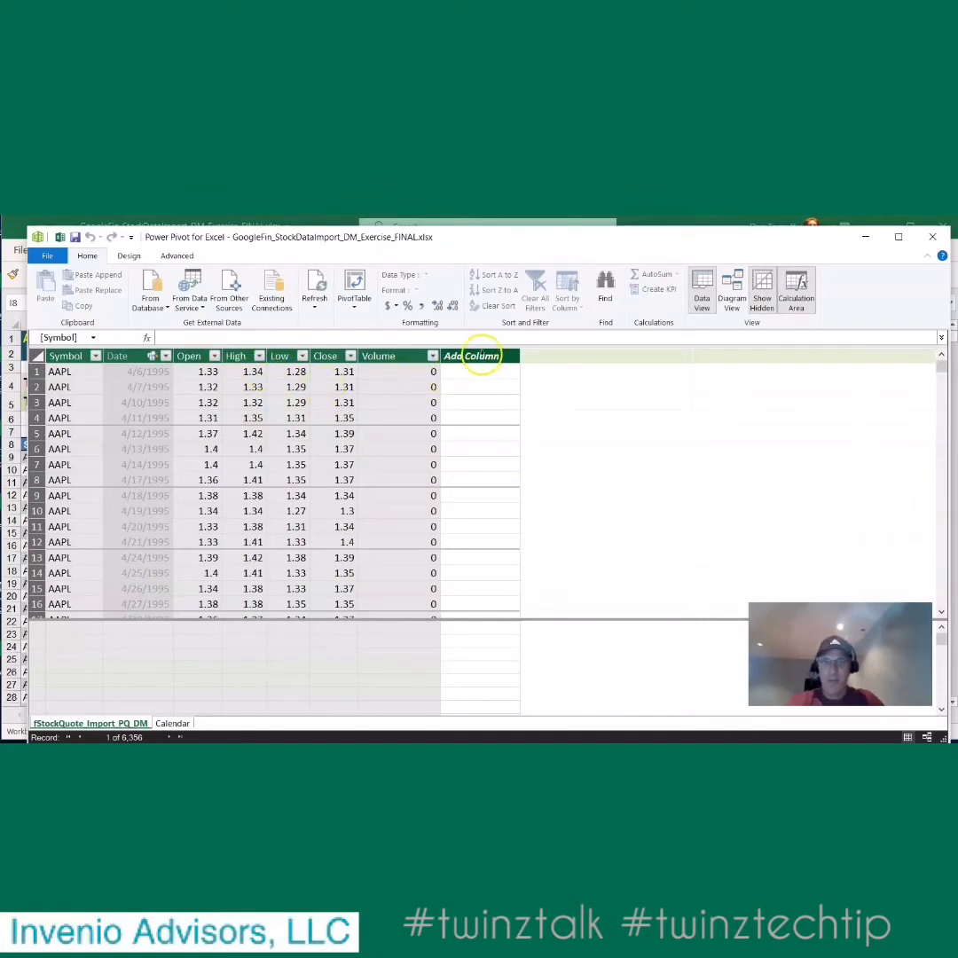
Step: Add a new column named DayRange after Volume in the fStockQuote_Import_PQ_DM table
double_click(482, 355)
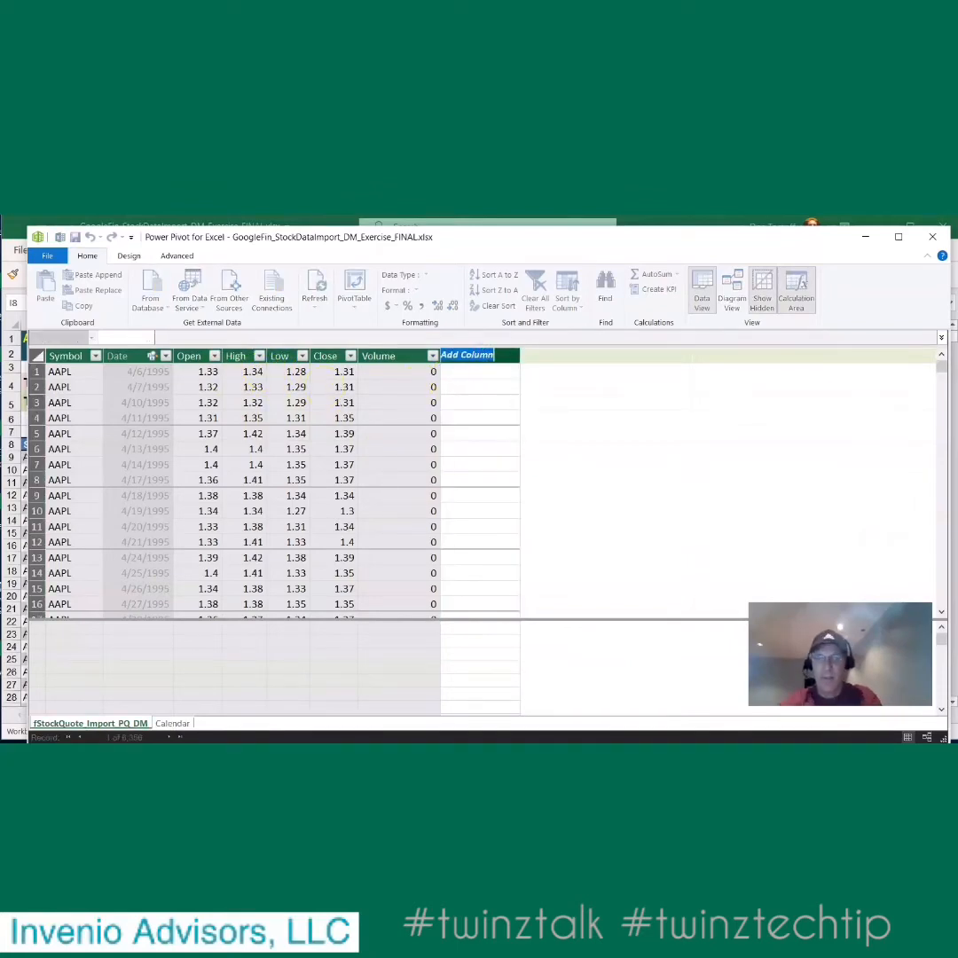
type("DayRange")
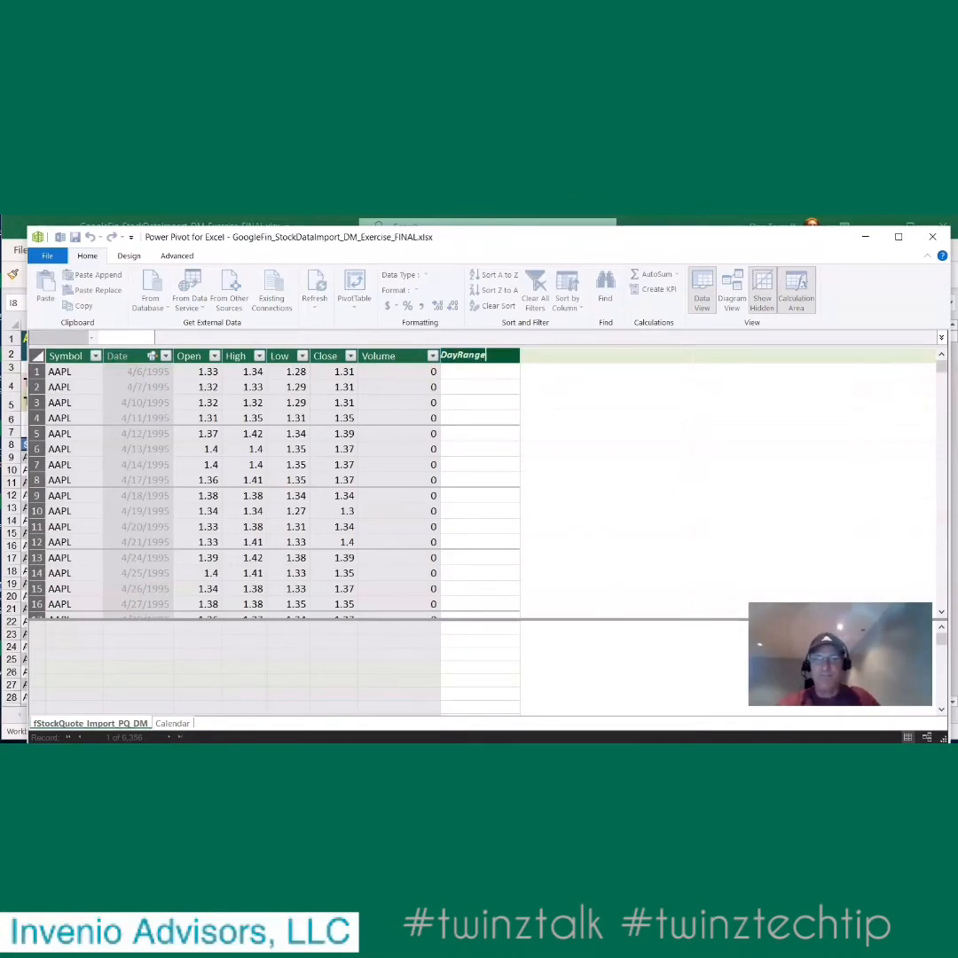
left_click(469, 368)
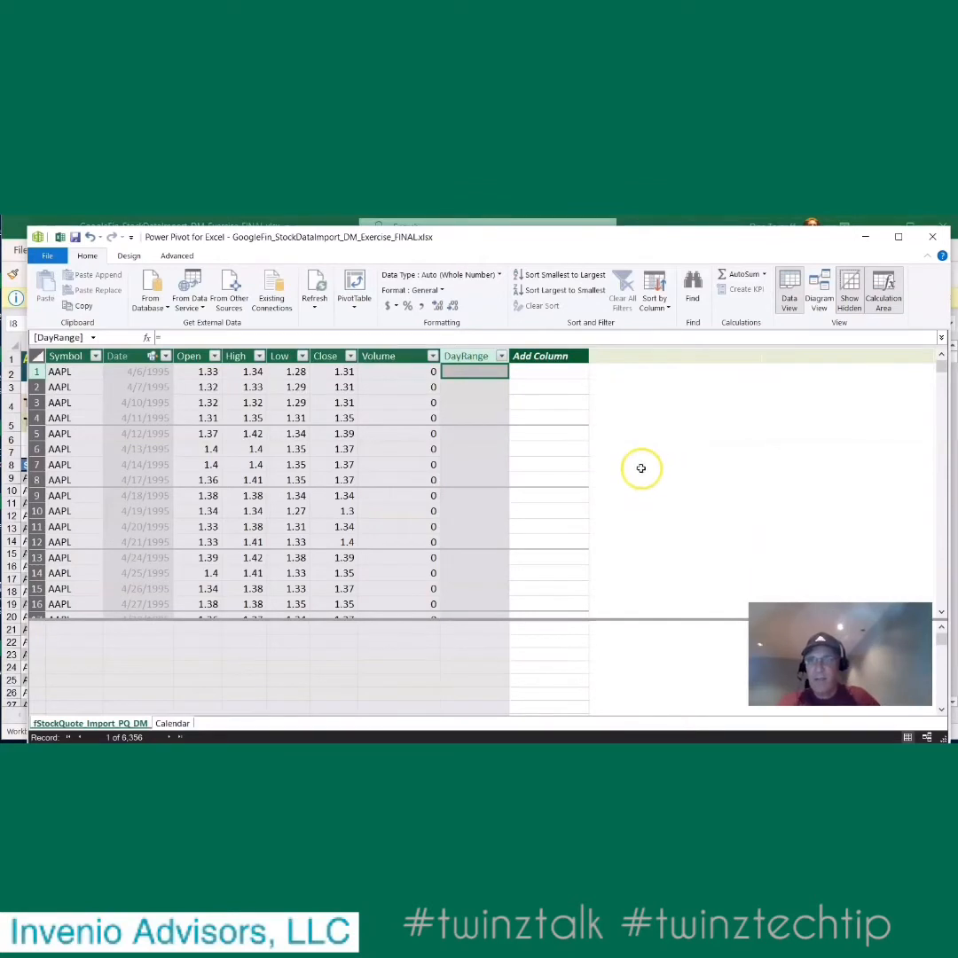
Step: Enter the DayRange column formula =fStockQuote_Import_PQ_DM[High]-fStockQuote_Import_PQ_DM[Low]
left_click(190, 337)
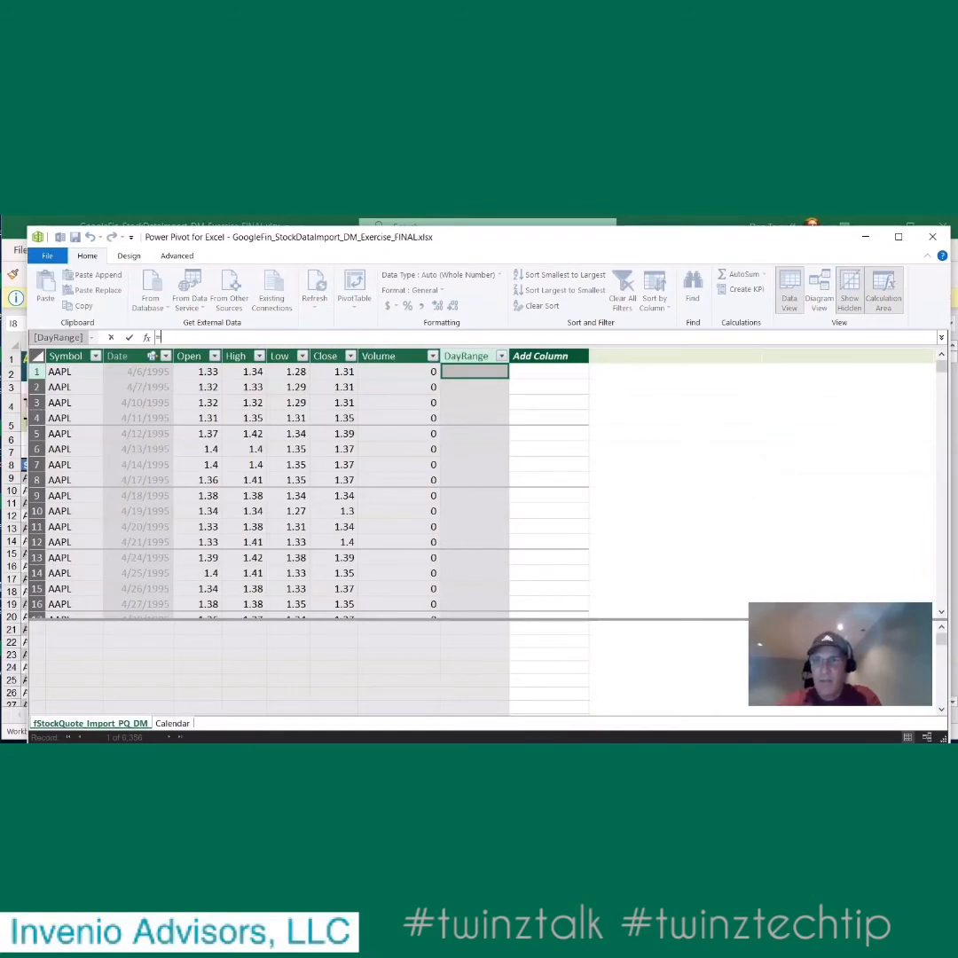
type("hig")
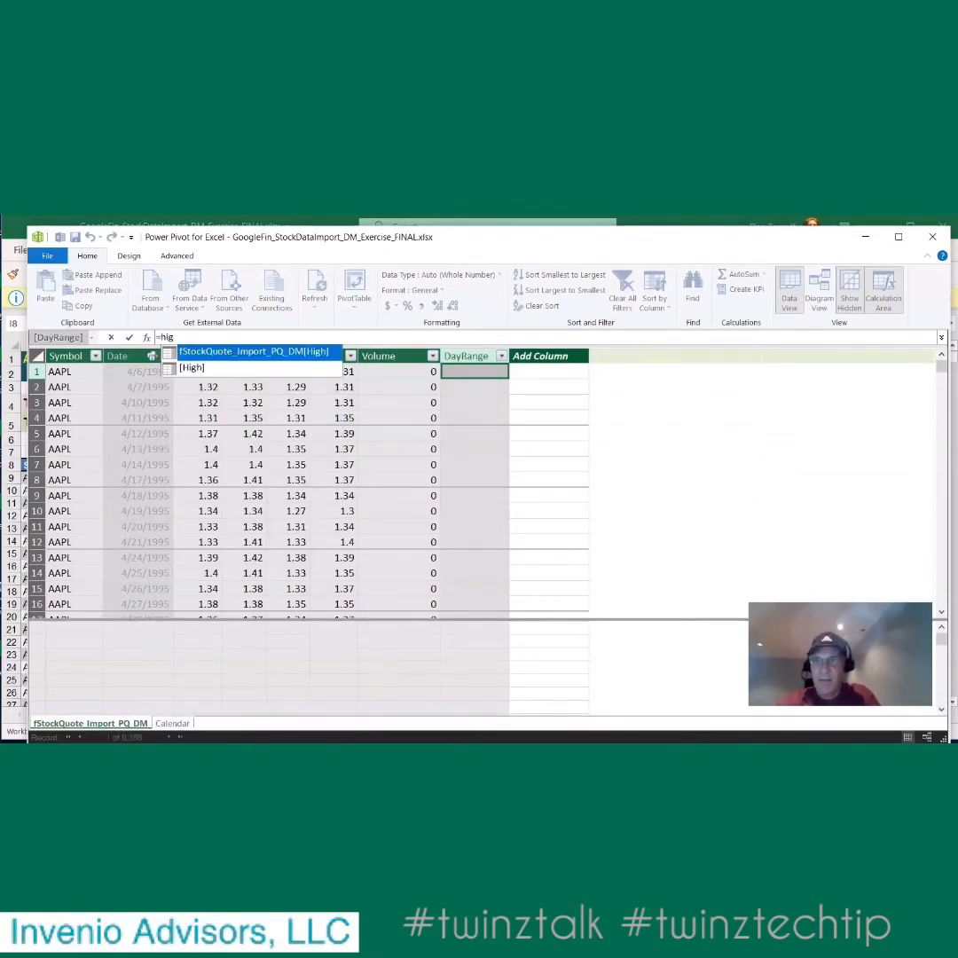
key("Tab")
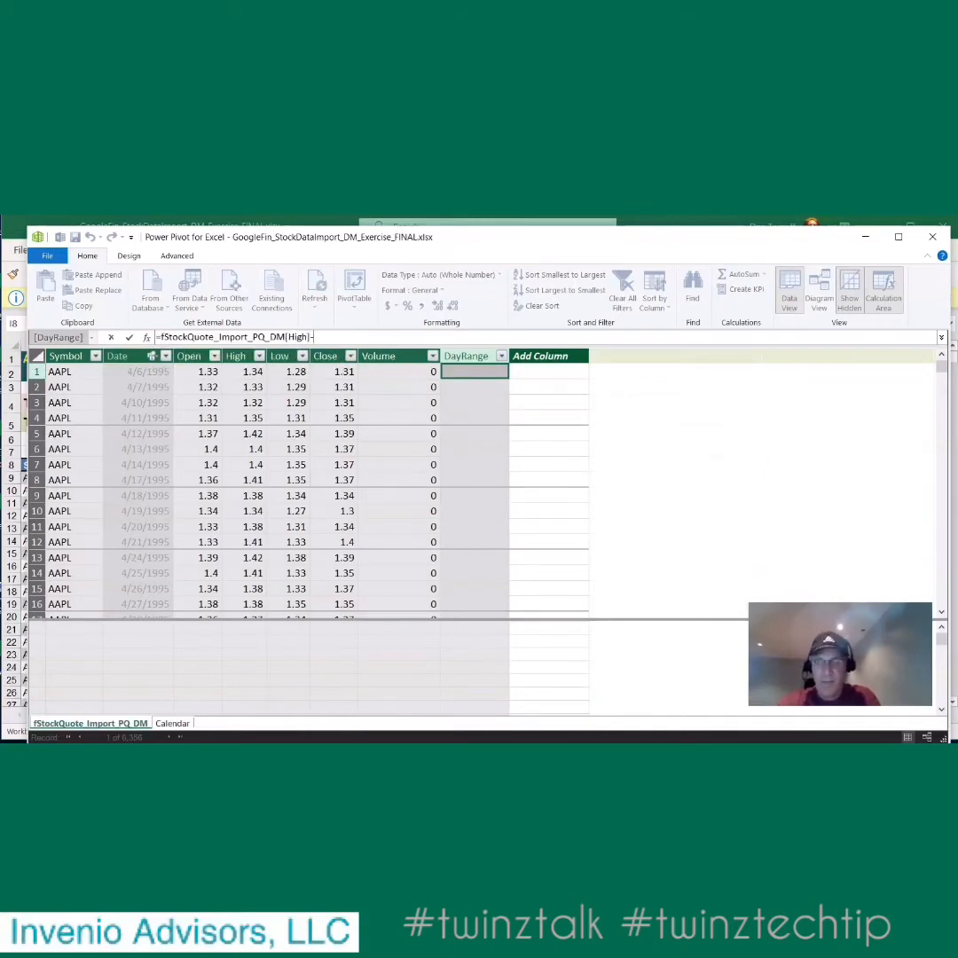
type("-low")
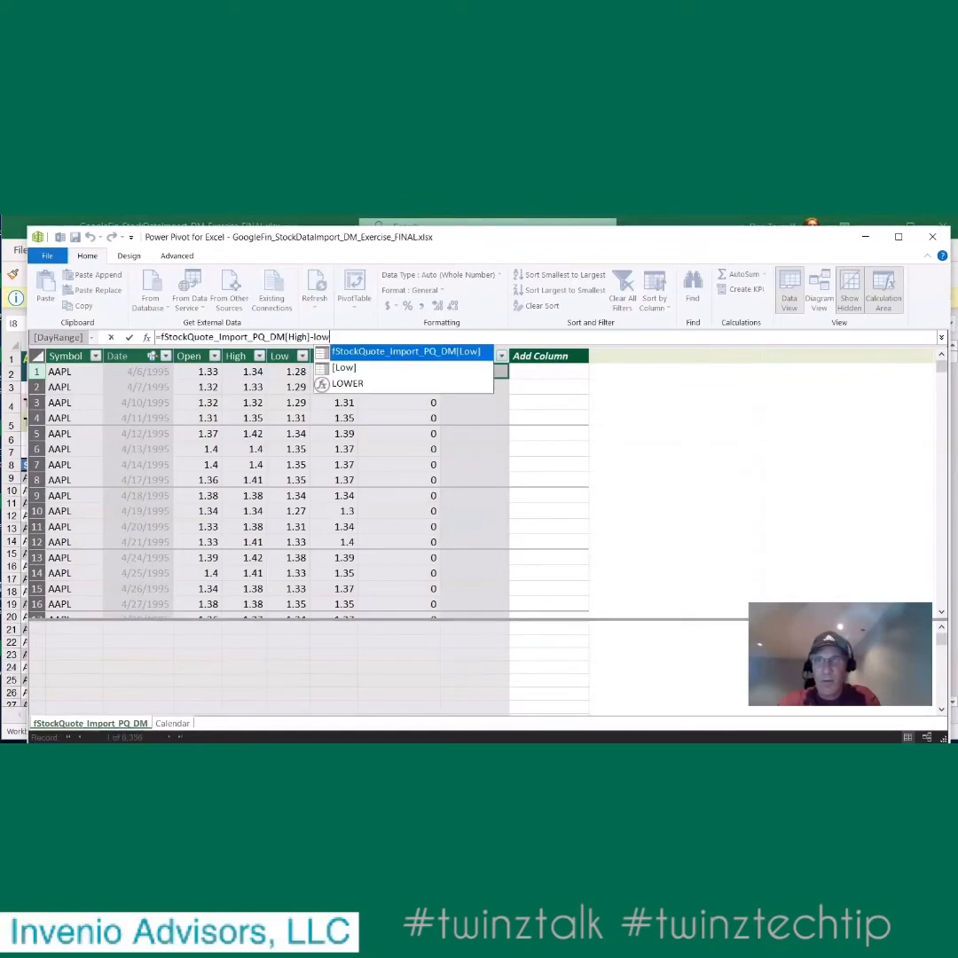
left_click(442, 348)
double_click(443, 349)
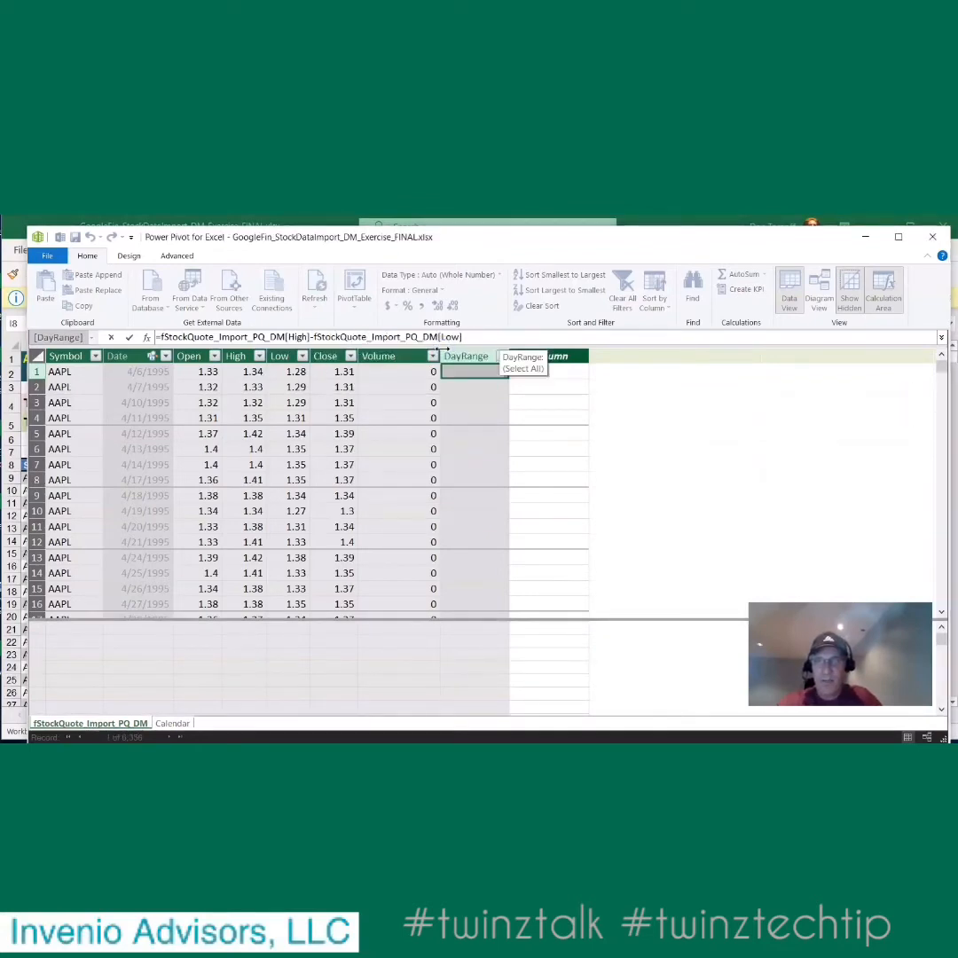
left_click(579, 420)
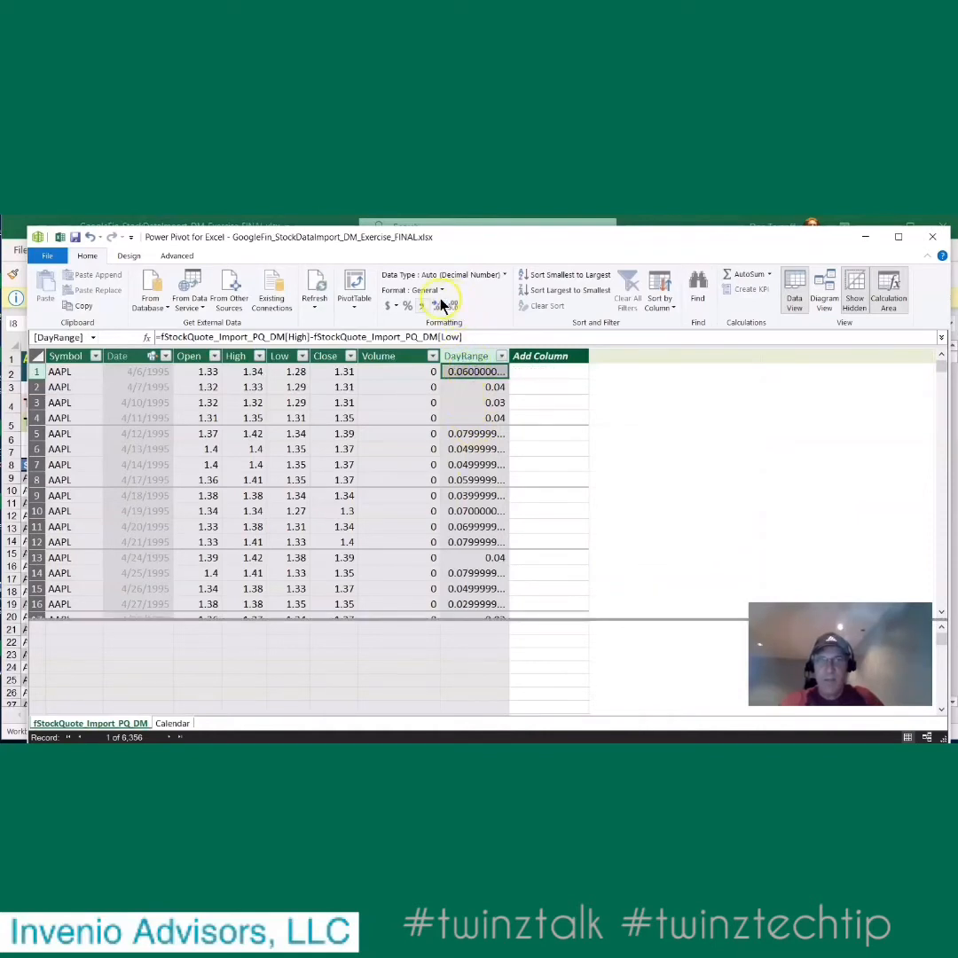
Step: Set the DayRange column's data type to Currency and its currency symbol to None
left_click(505, 276)
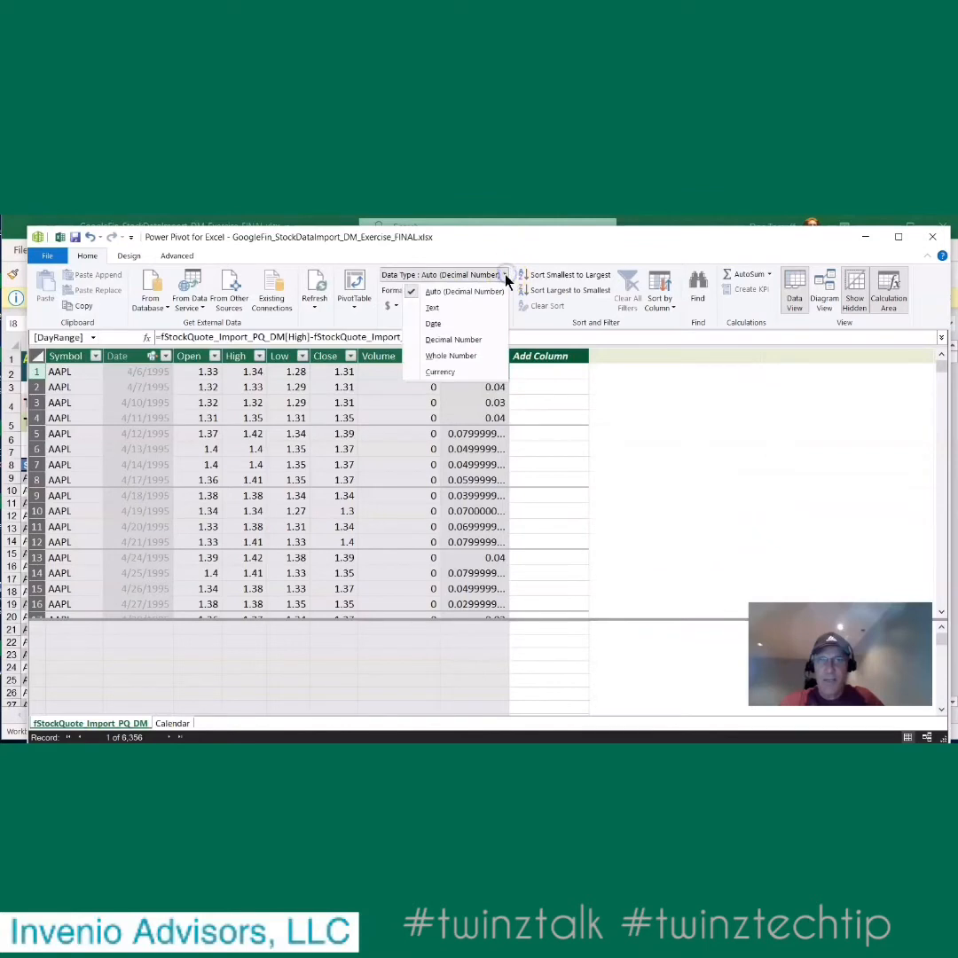
left_click(461, 358)
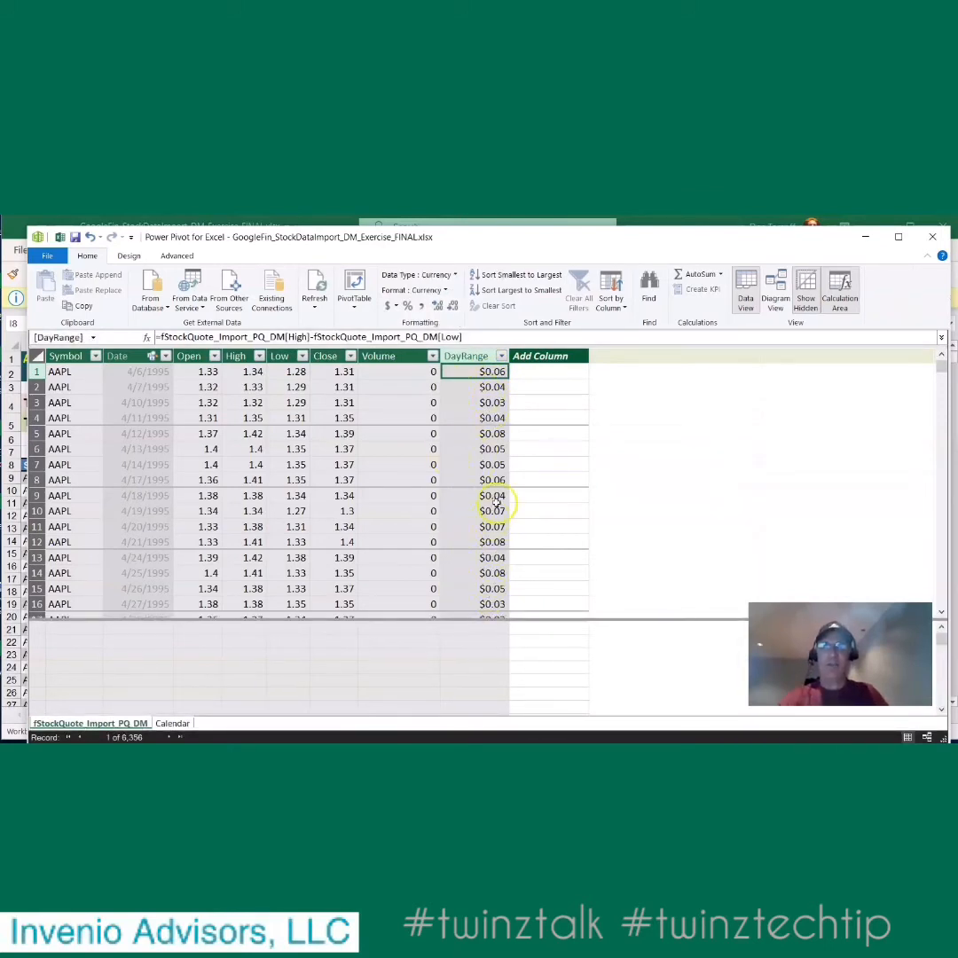
left_click(397, 306)
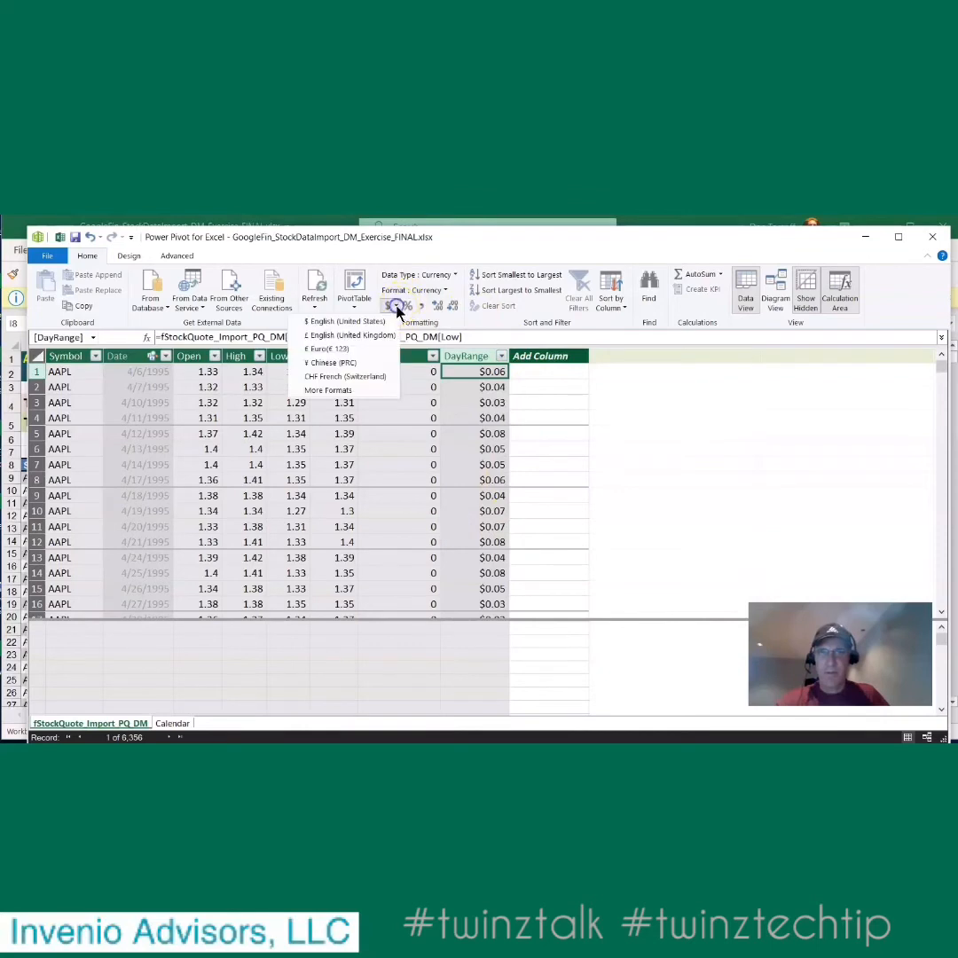
left_click(328, 390)
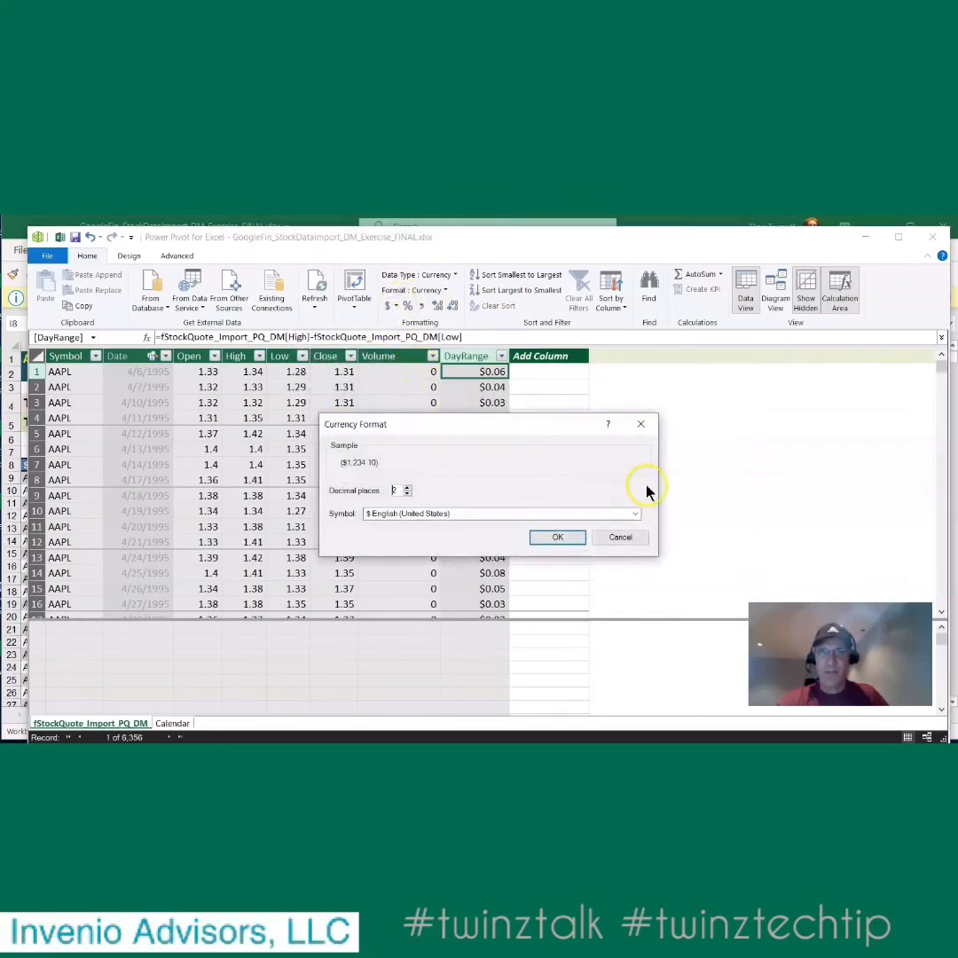
left_click(635, 513)
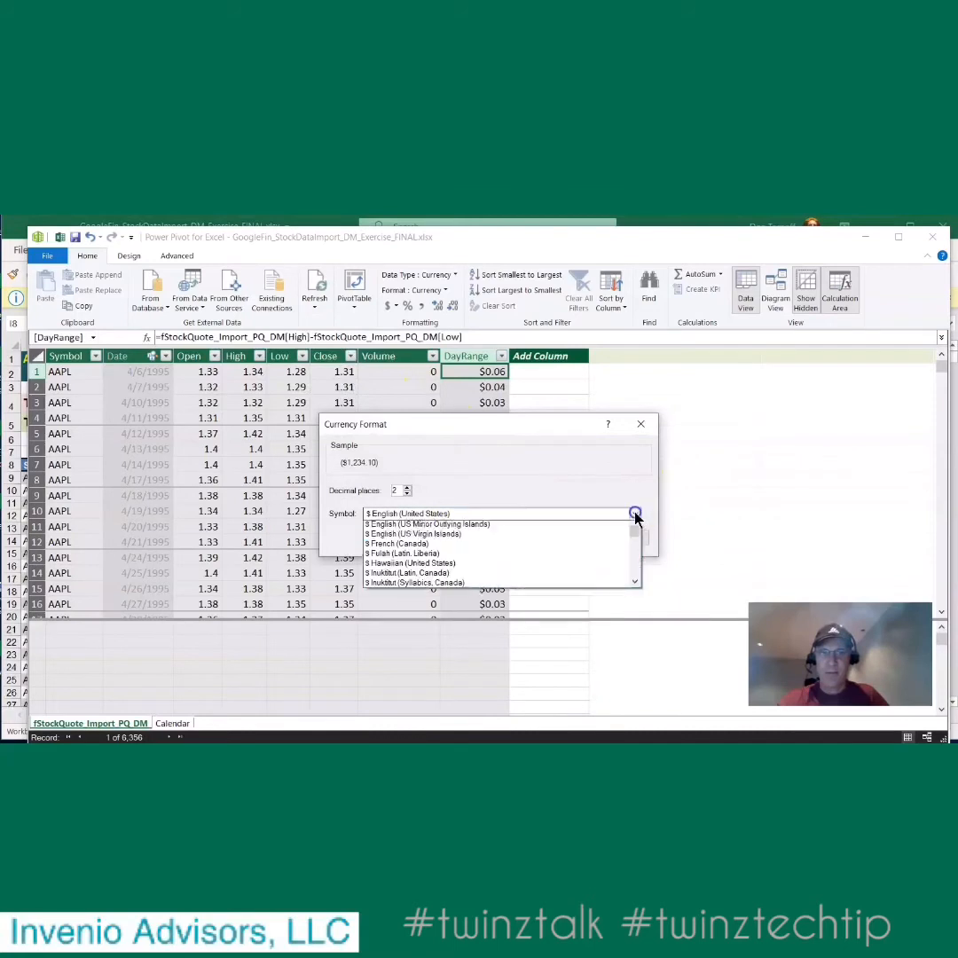
scroll(435, 550, "up", 10)
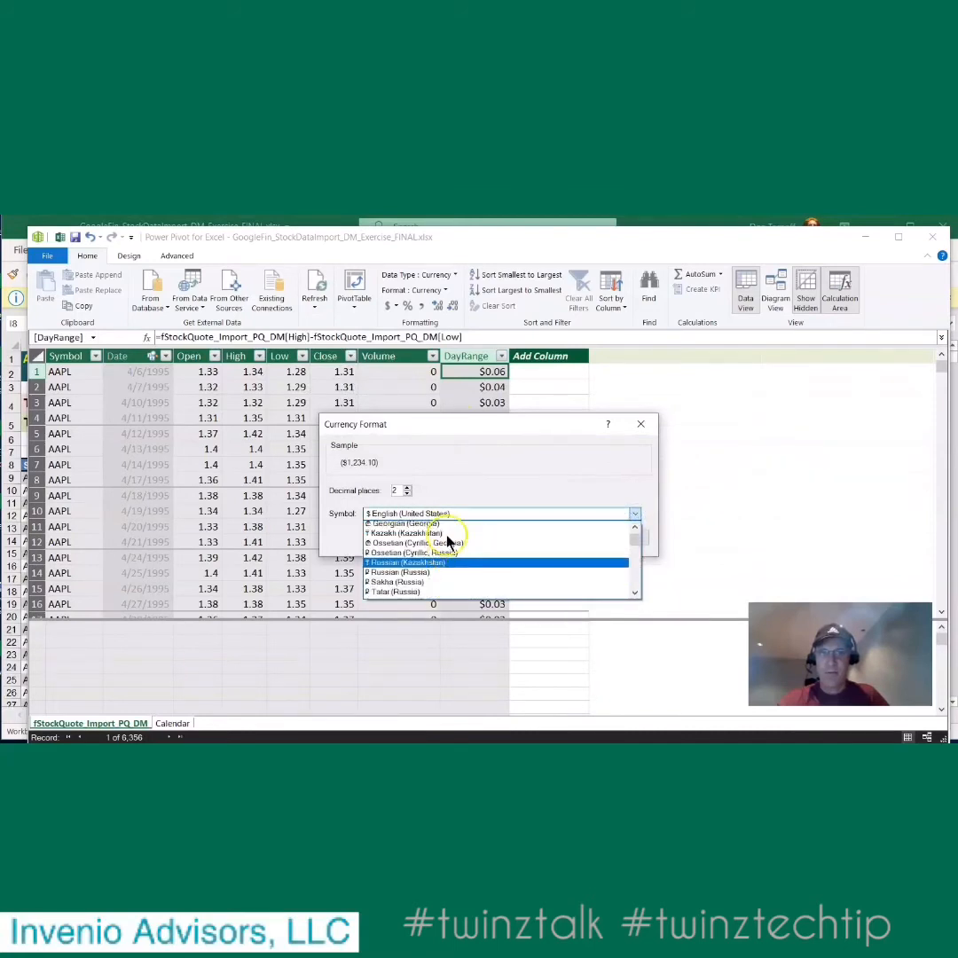
left_click(412, 528)
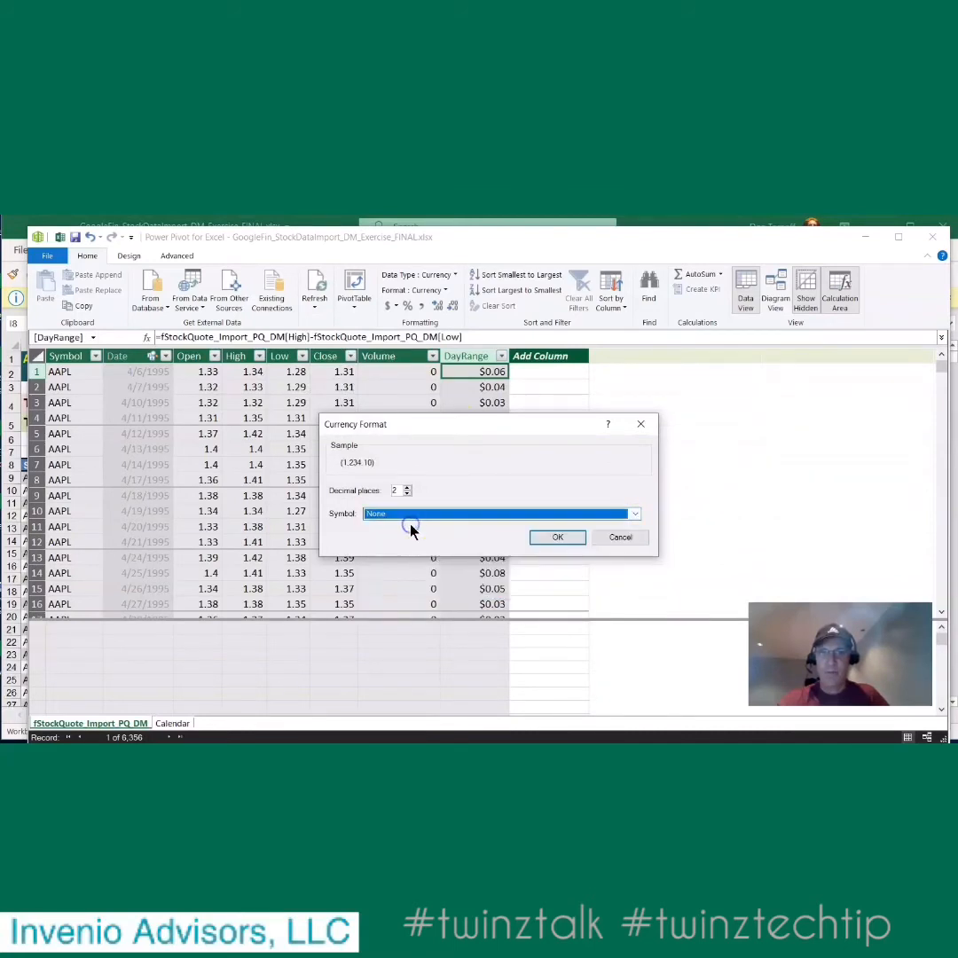
left_click(541, 542)
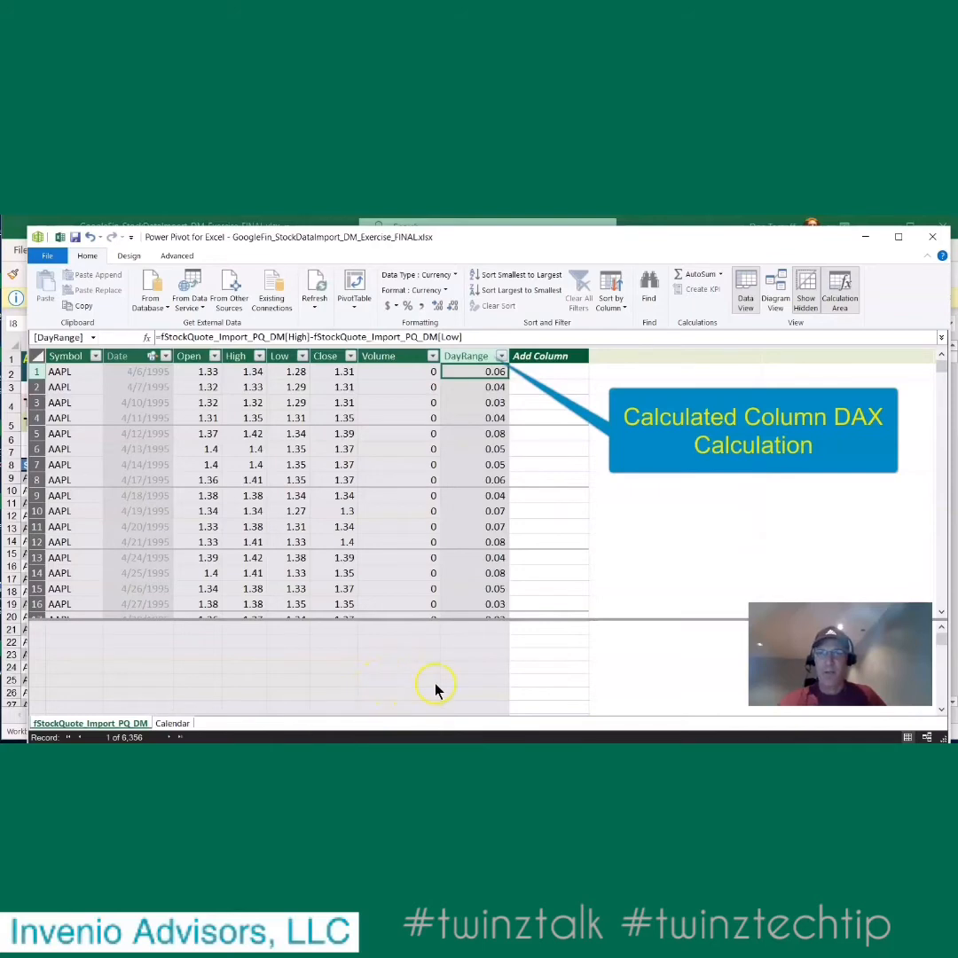
Step: Create the measure Average Volume:=AVERAGE(fStockQuote_Import_PQ_DM[Volume]) in the calculation area below Volume and widen the Volume column
left_click(376, 647)
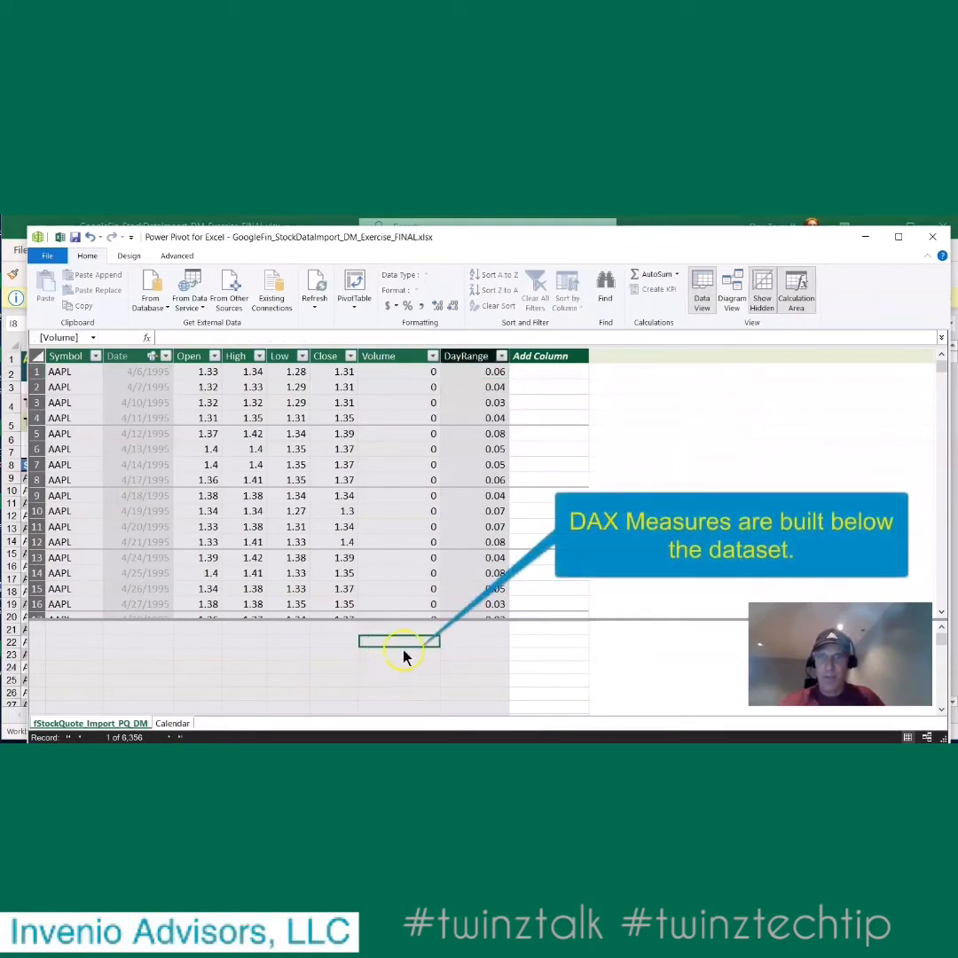
left_click(181, 337)
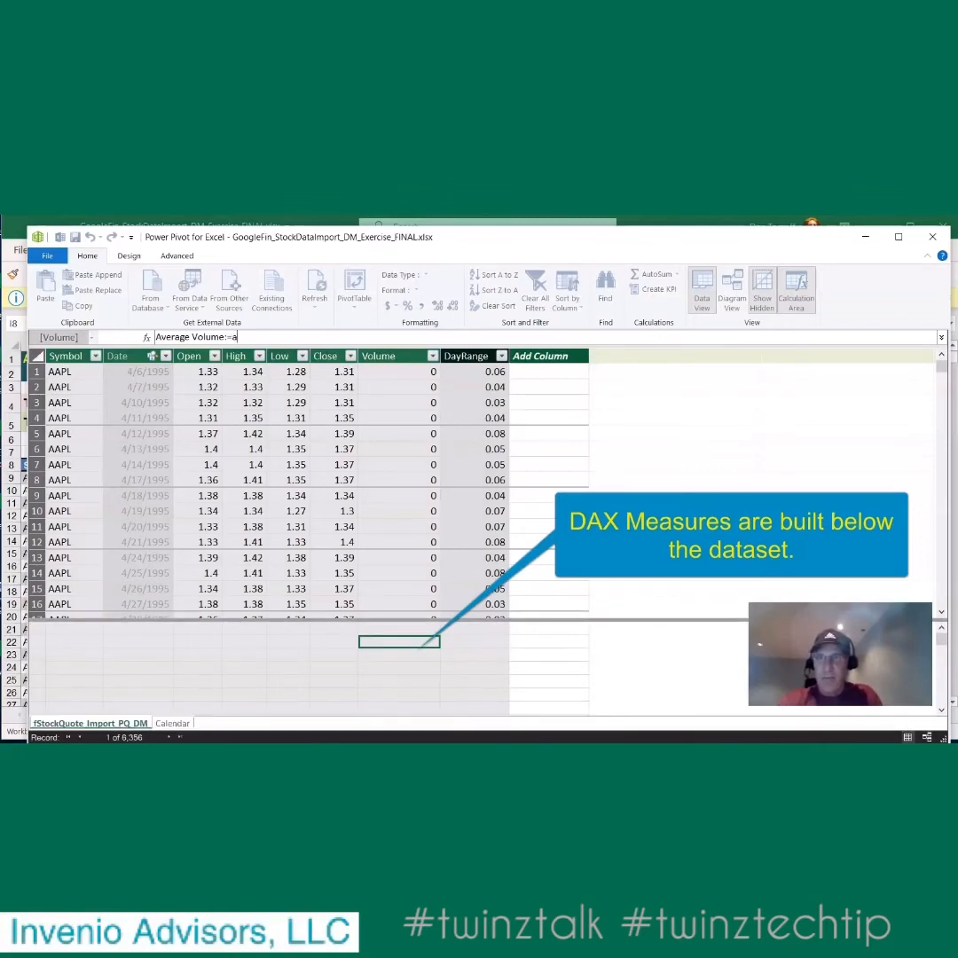
type("aver")
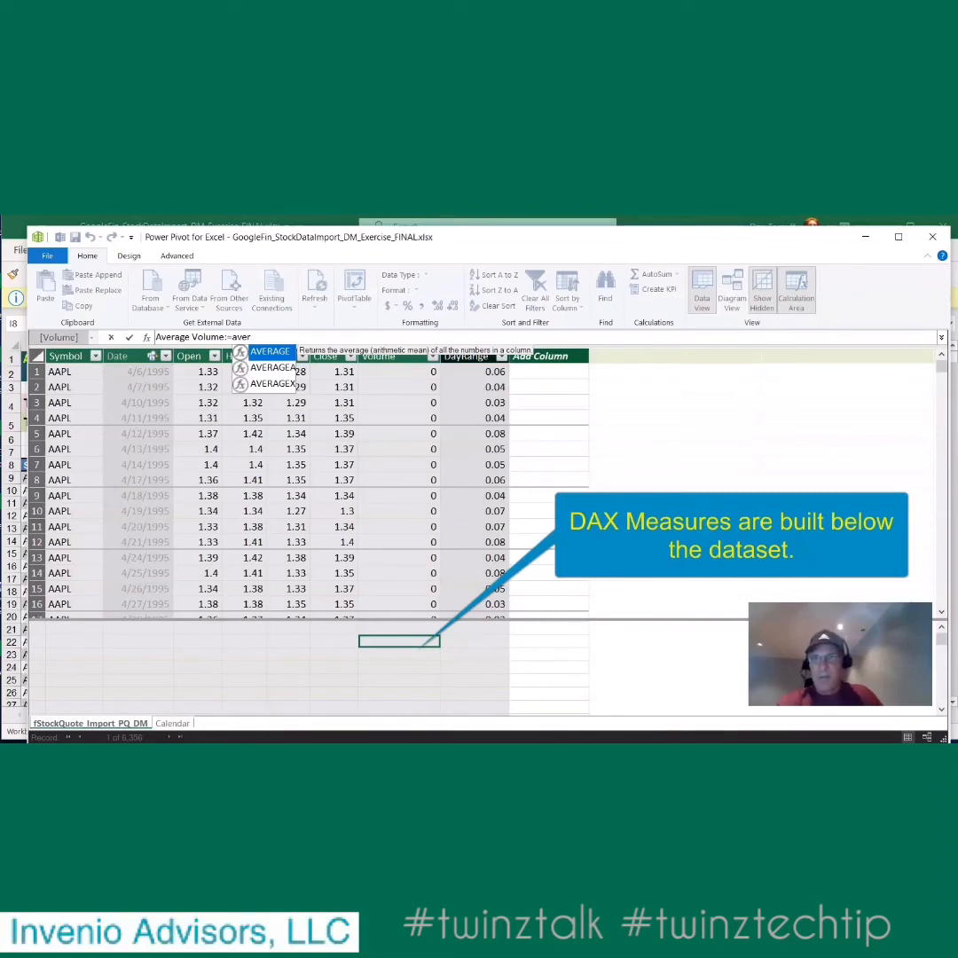
key("Tab")
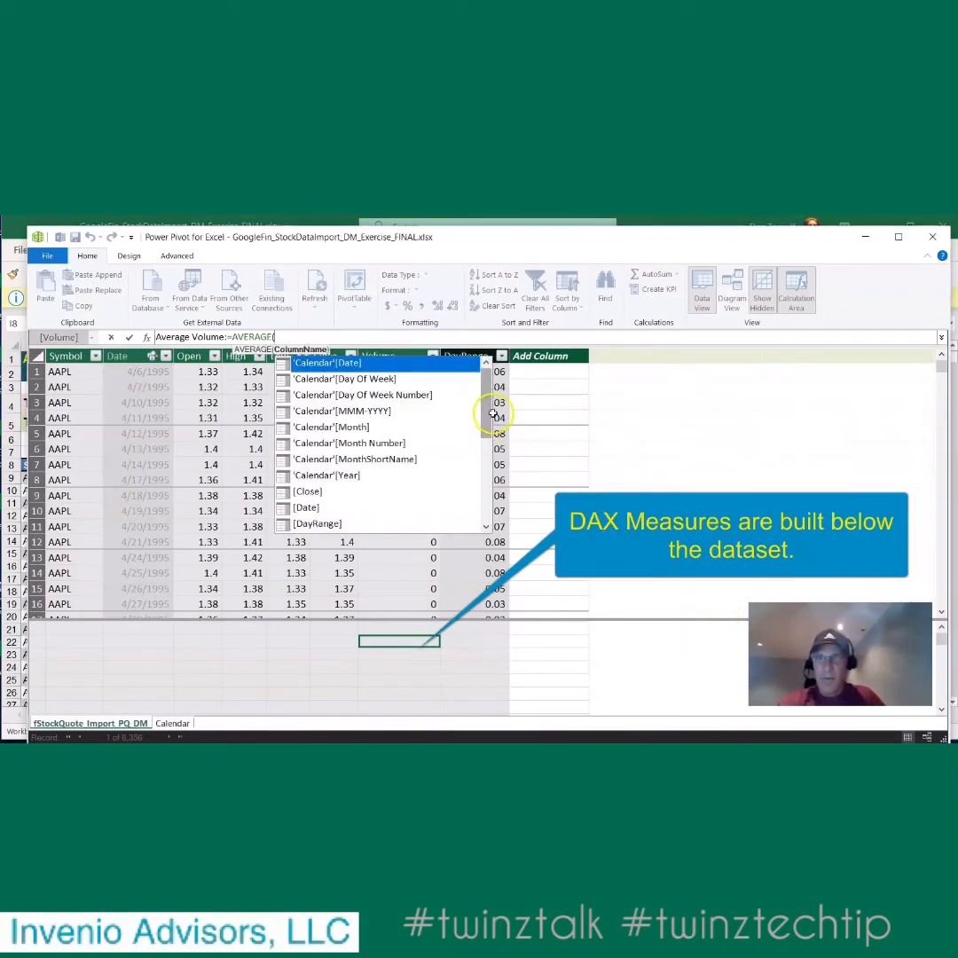
scroll(405, 399, "down", 4)
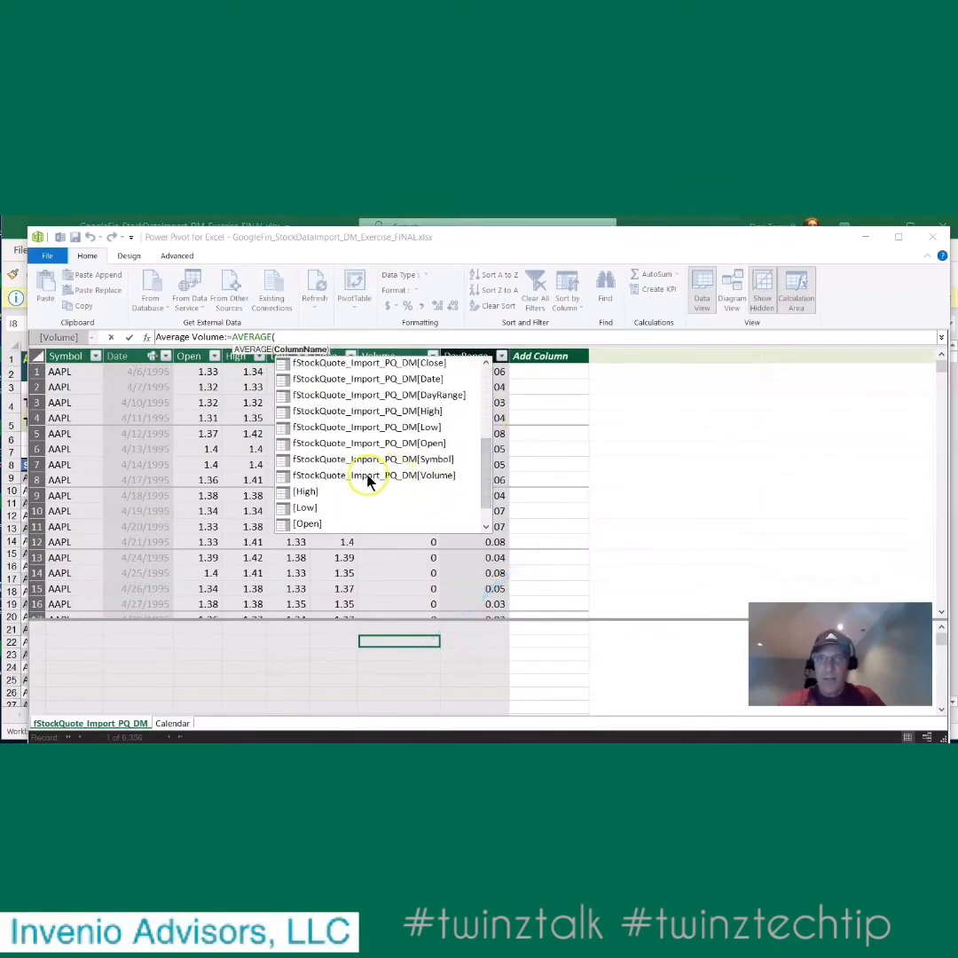
left_click(371, 480)
double_click(370, 480)
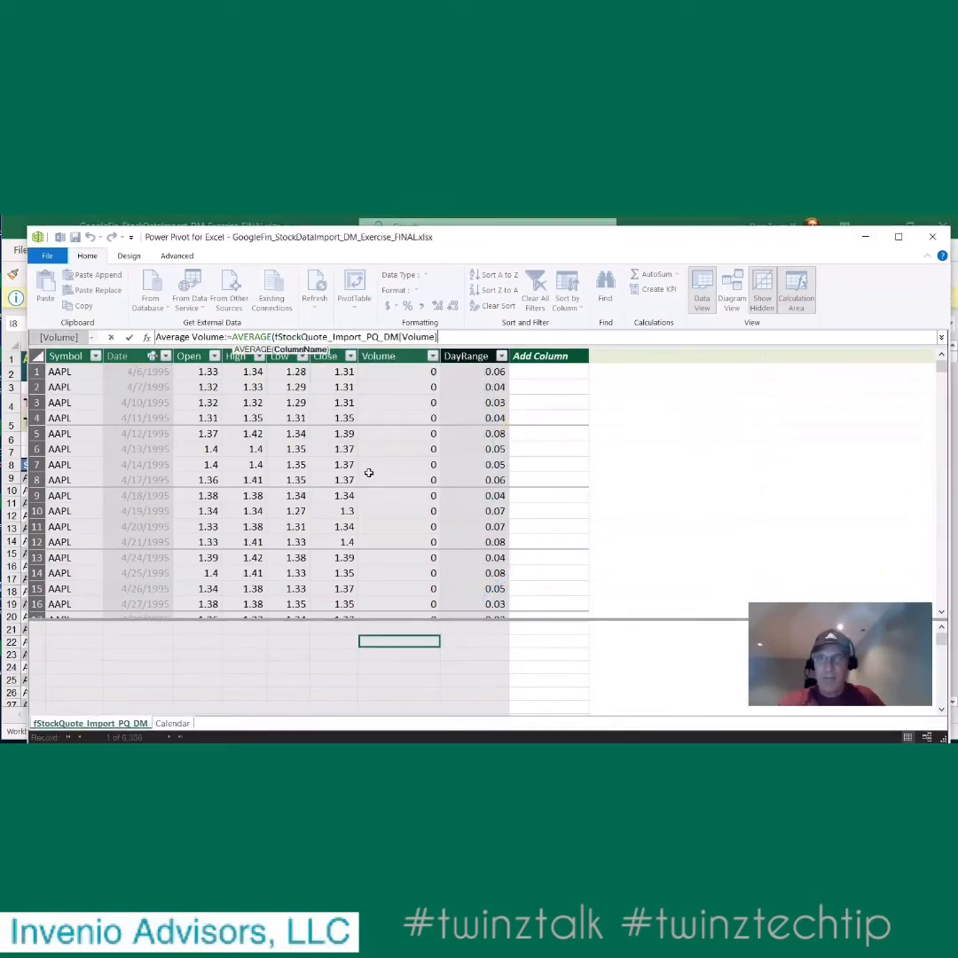
type(")")
key("Return")
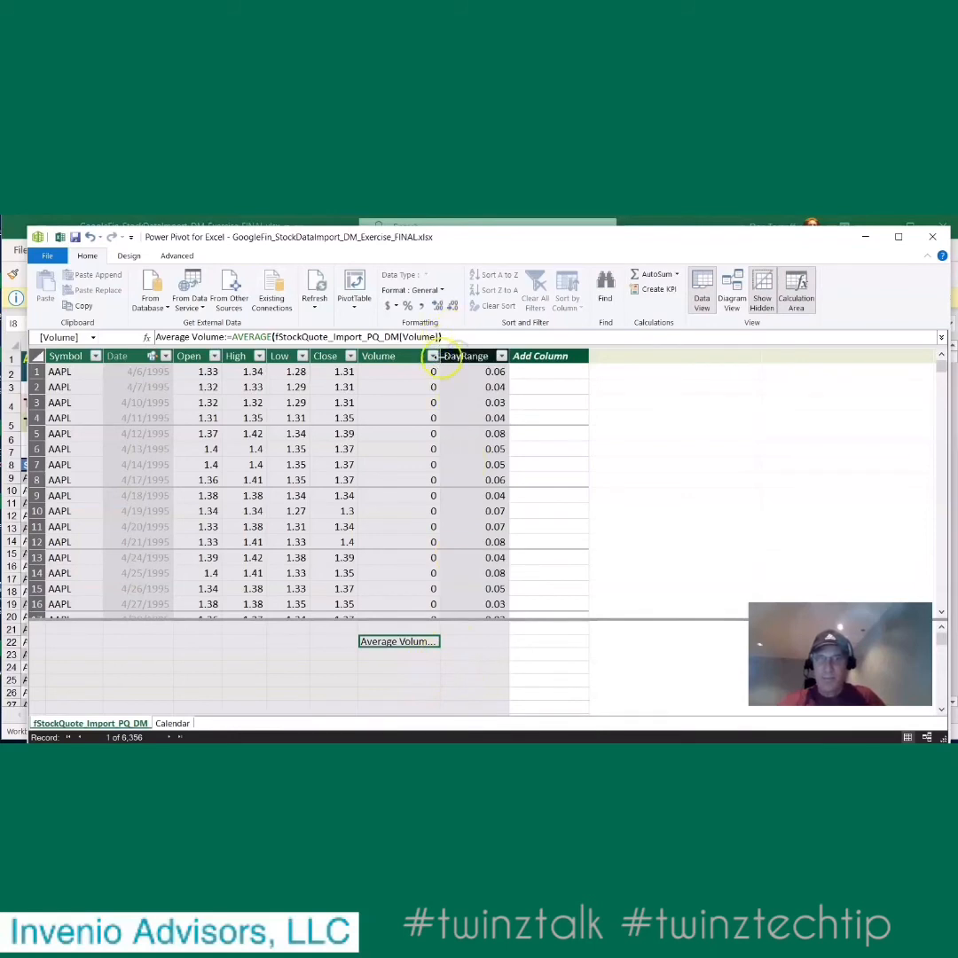
left_click_drag(442, 356, 496, 357)
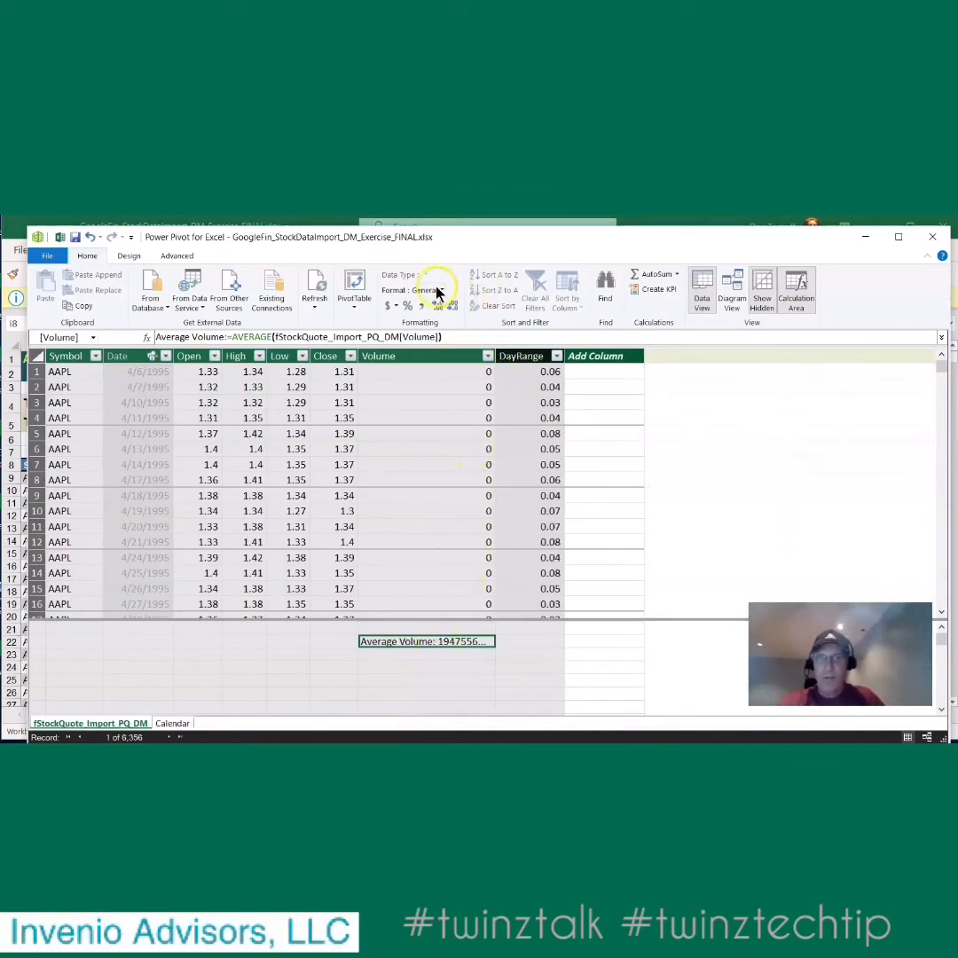
Step: Format the Average Volume measure as a Number of type Whole Number with the 1000 separator
right_click(419, 642)
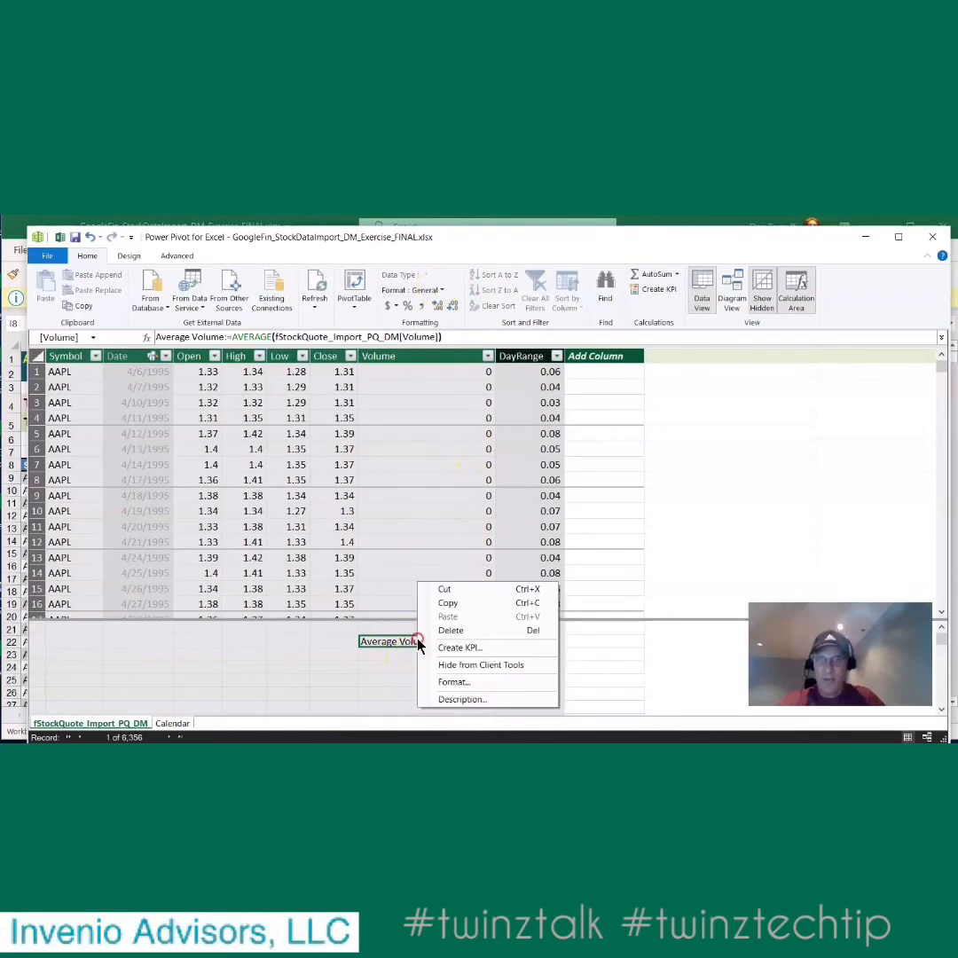
left_click(454, 683)
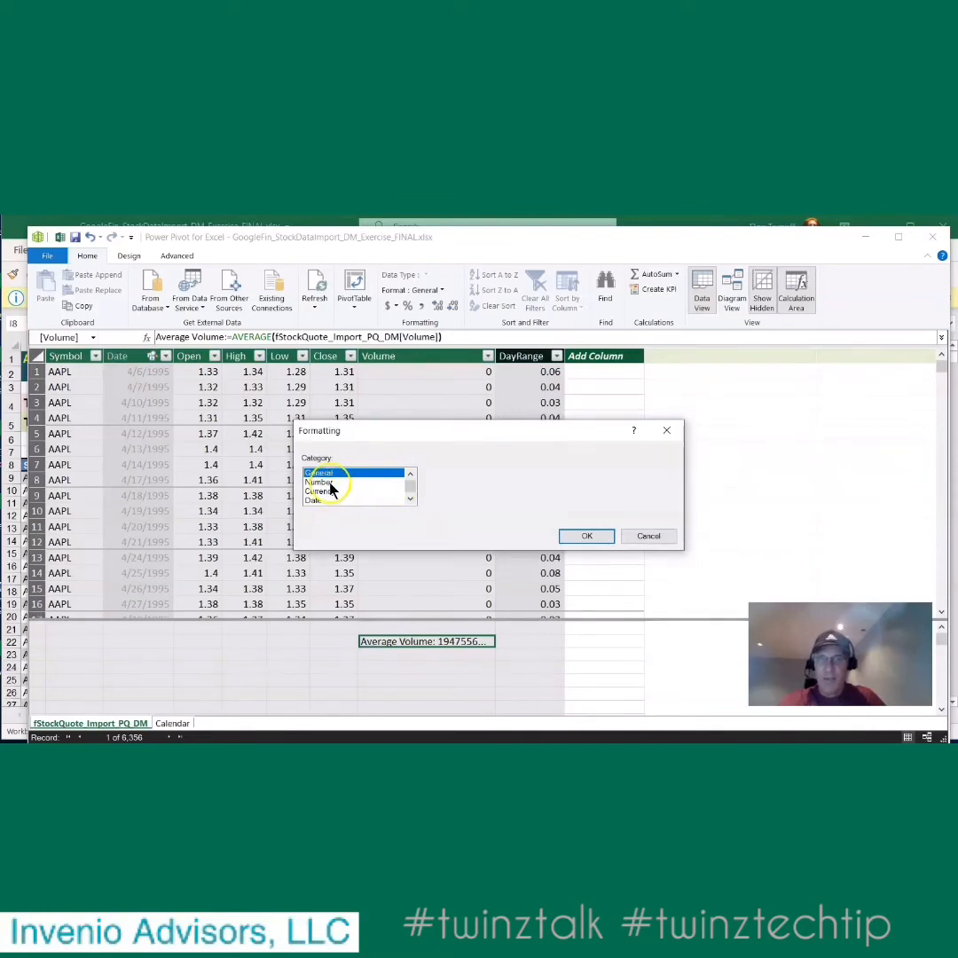
left_click(328, 481)
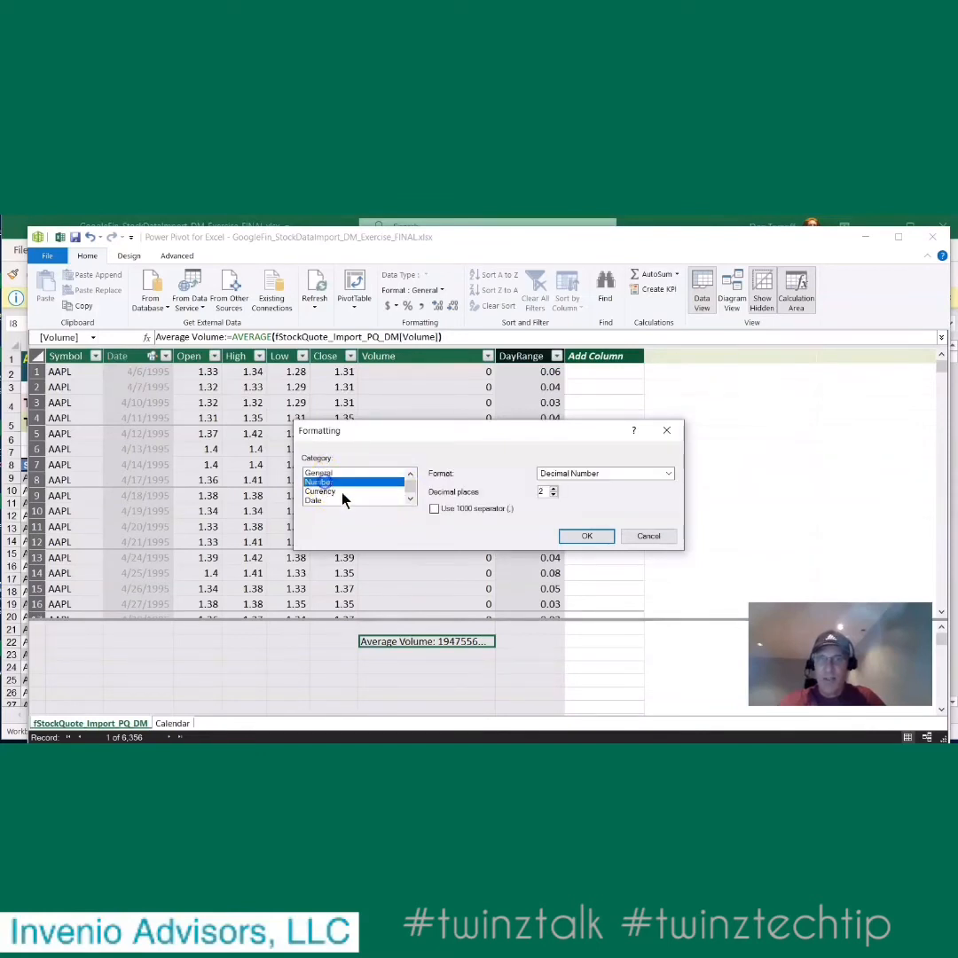
left_click(668, 473)
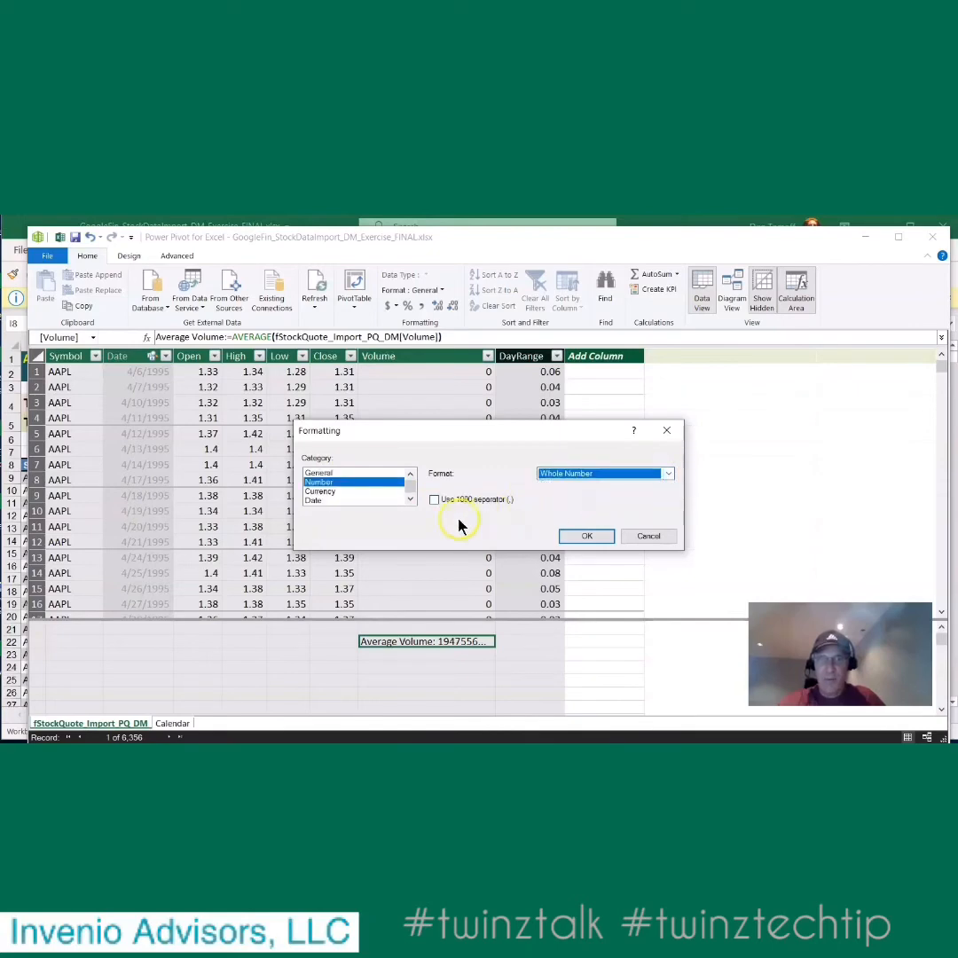
left_click(434, 500)
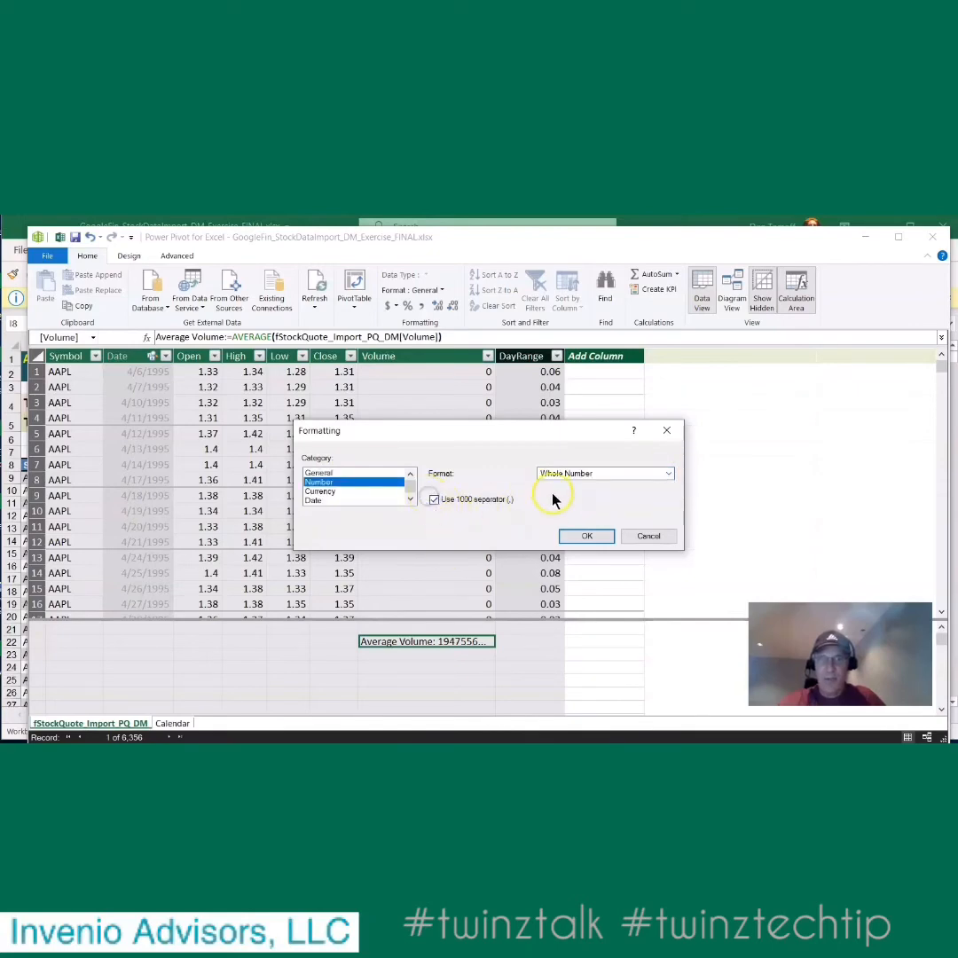
left_click(587, 536)
left_click(467, 642)
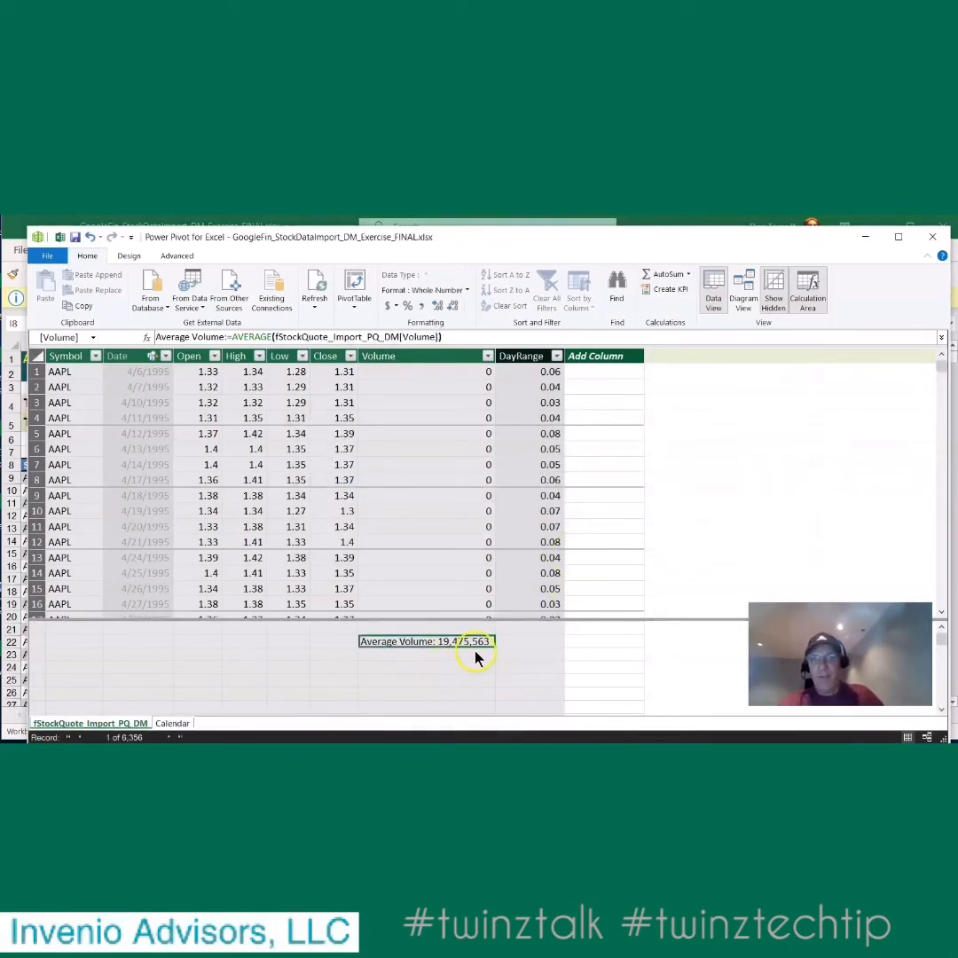
Step: Create the measure Average Close Price:=AVERAGE(fStockQuote_Import_PQ_DM[Close]) in the calculation area directly below the Average Volume measure
left_click(408, 656)
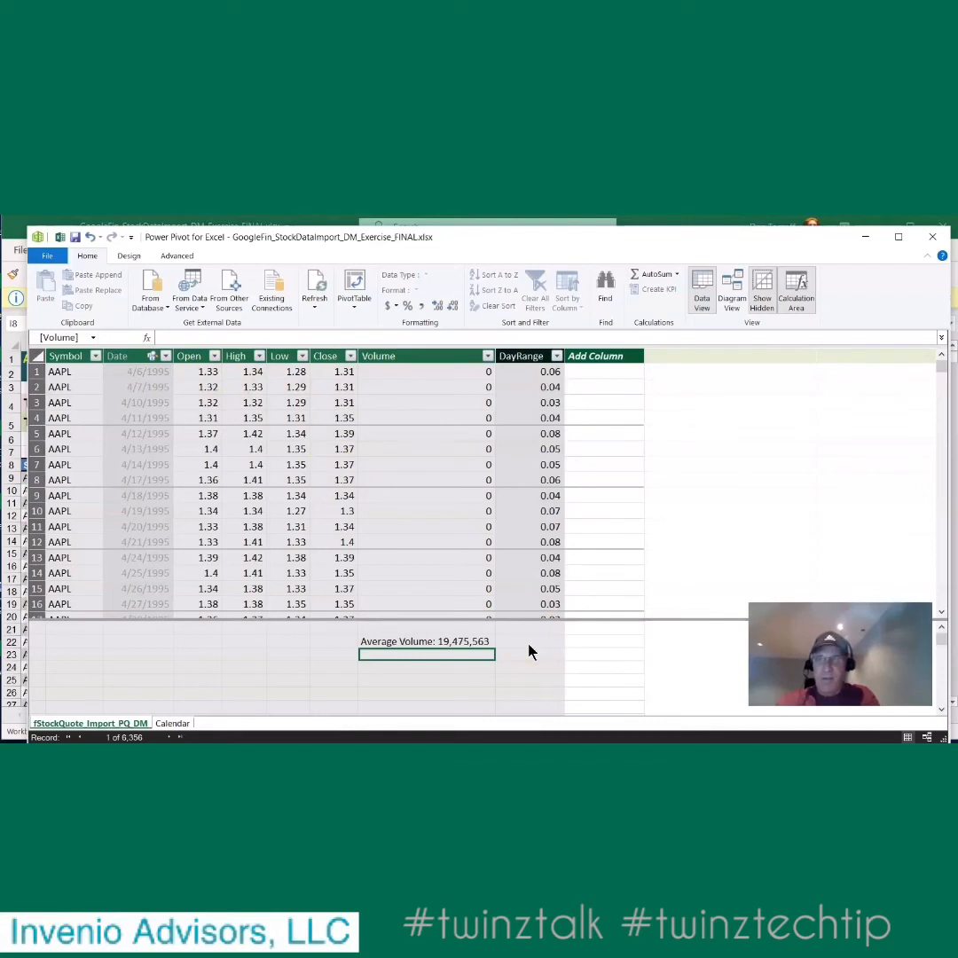
type("a")
key("BackSpace")
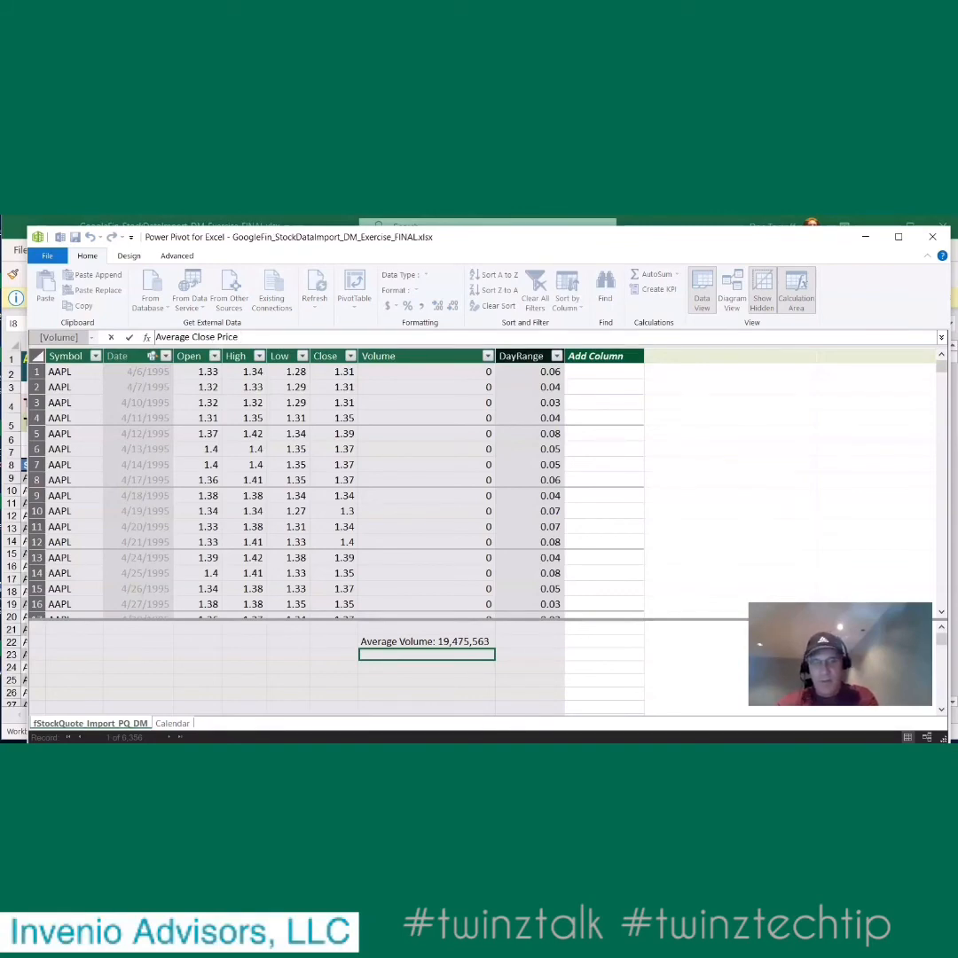
type("=")
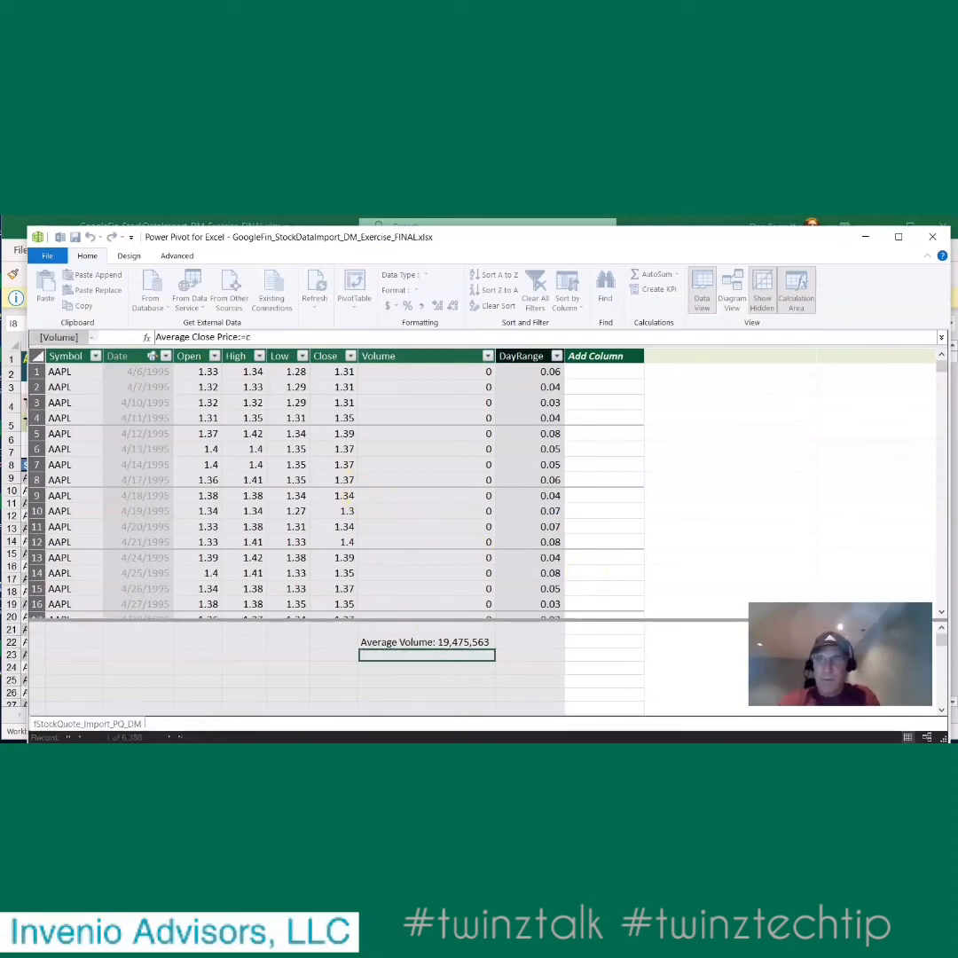
type("average")
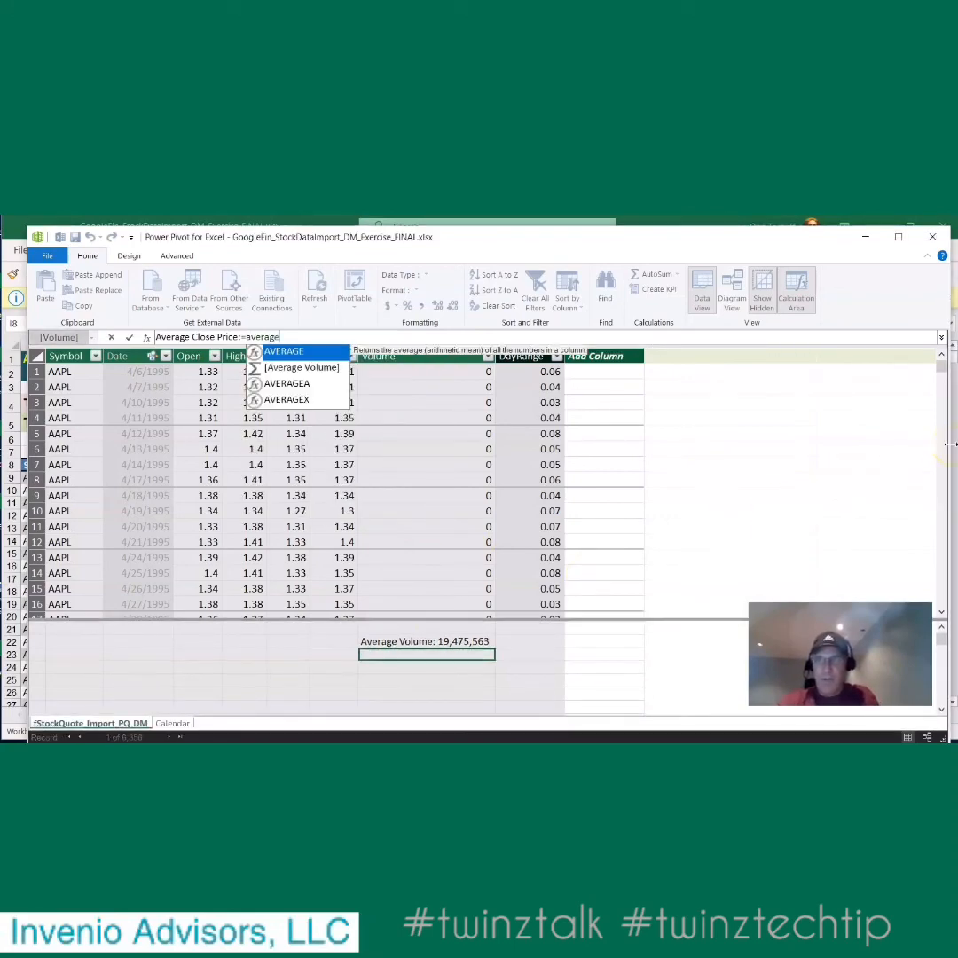
key("Tab")
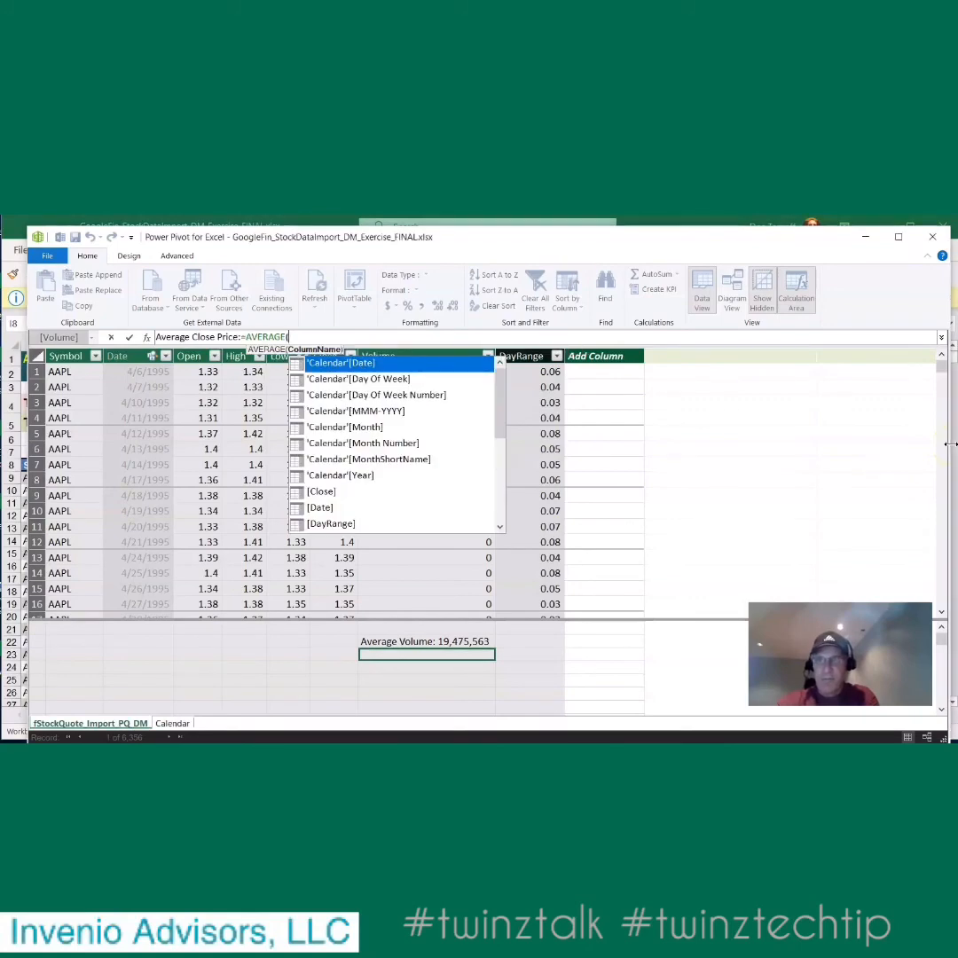
scroll(410, 434, "down", 5)
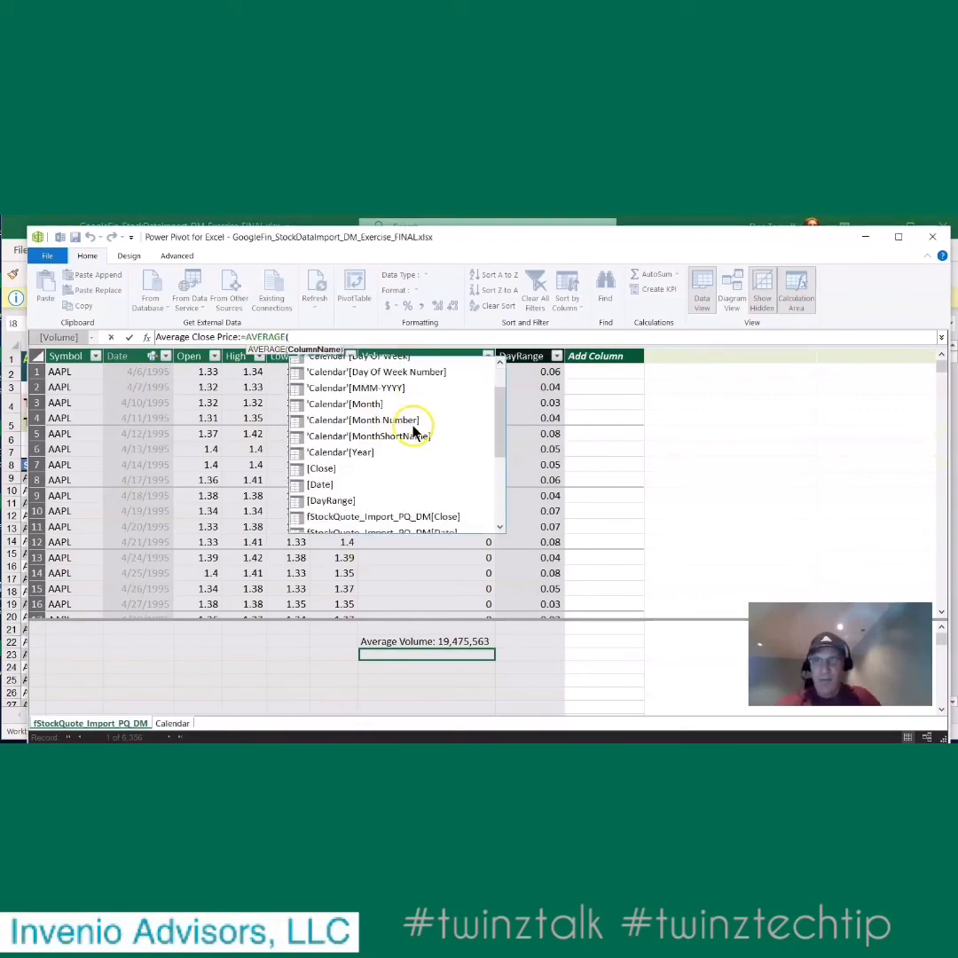
scroll(408, 447, "up", 1)
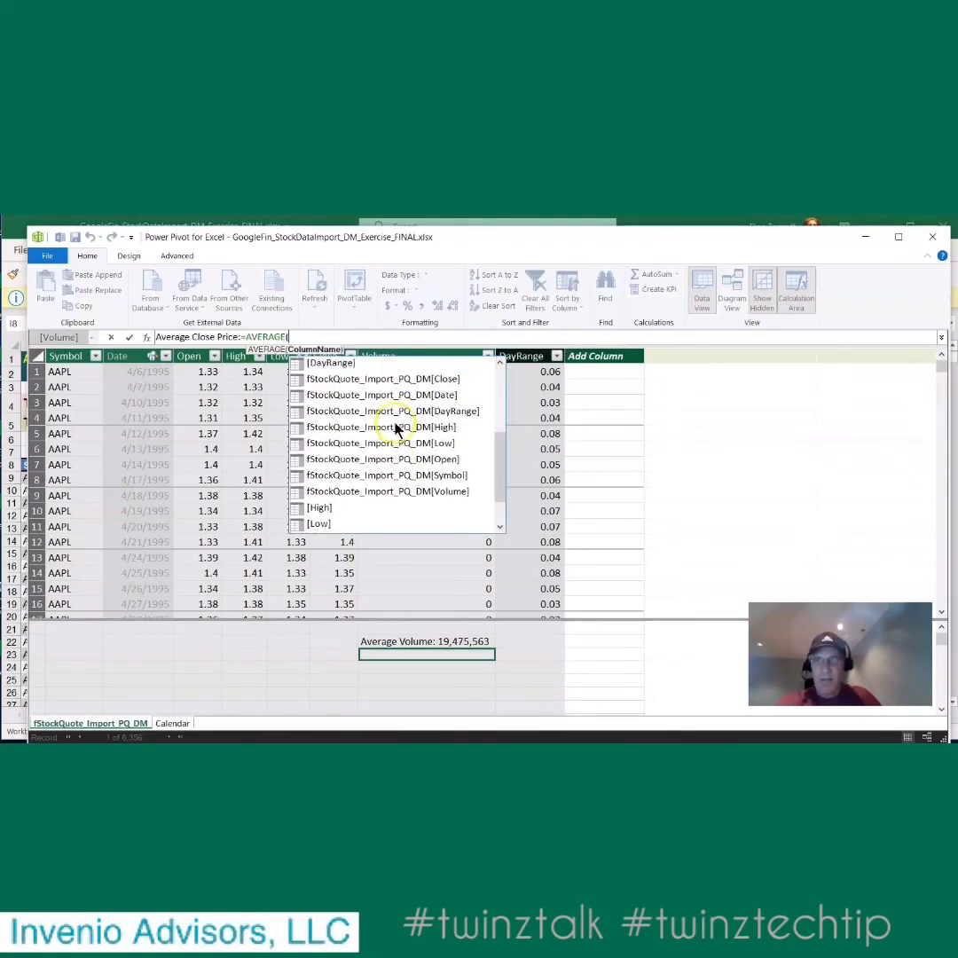
double_click(428, 380)
type(")")
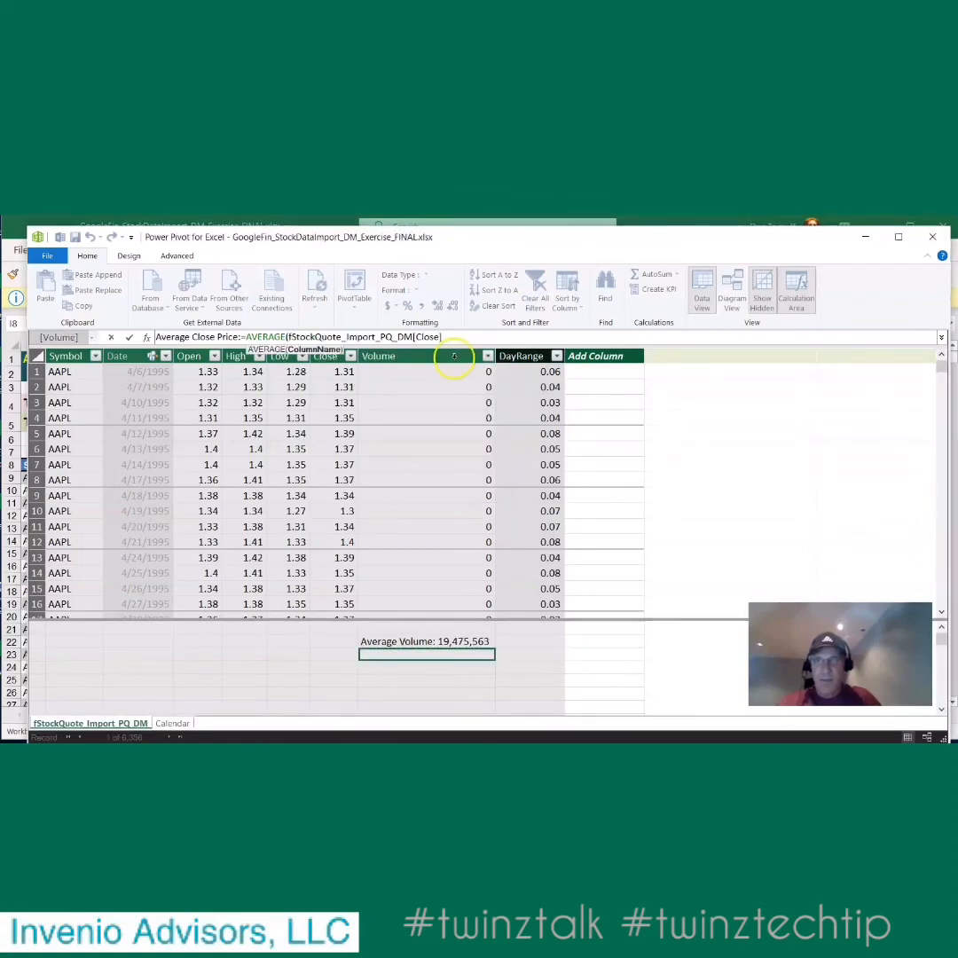
key("Return")
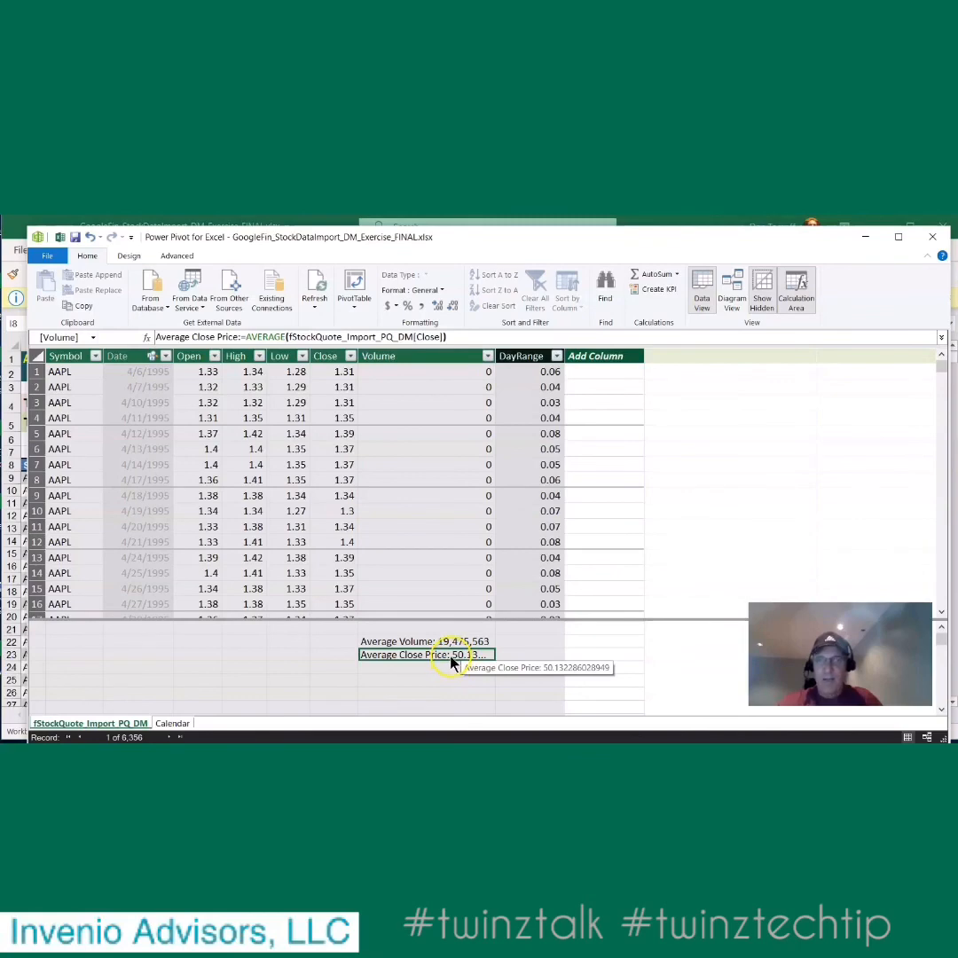
Step: Format the Average Close Price measure as Currency
left_click(440, 292)
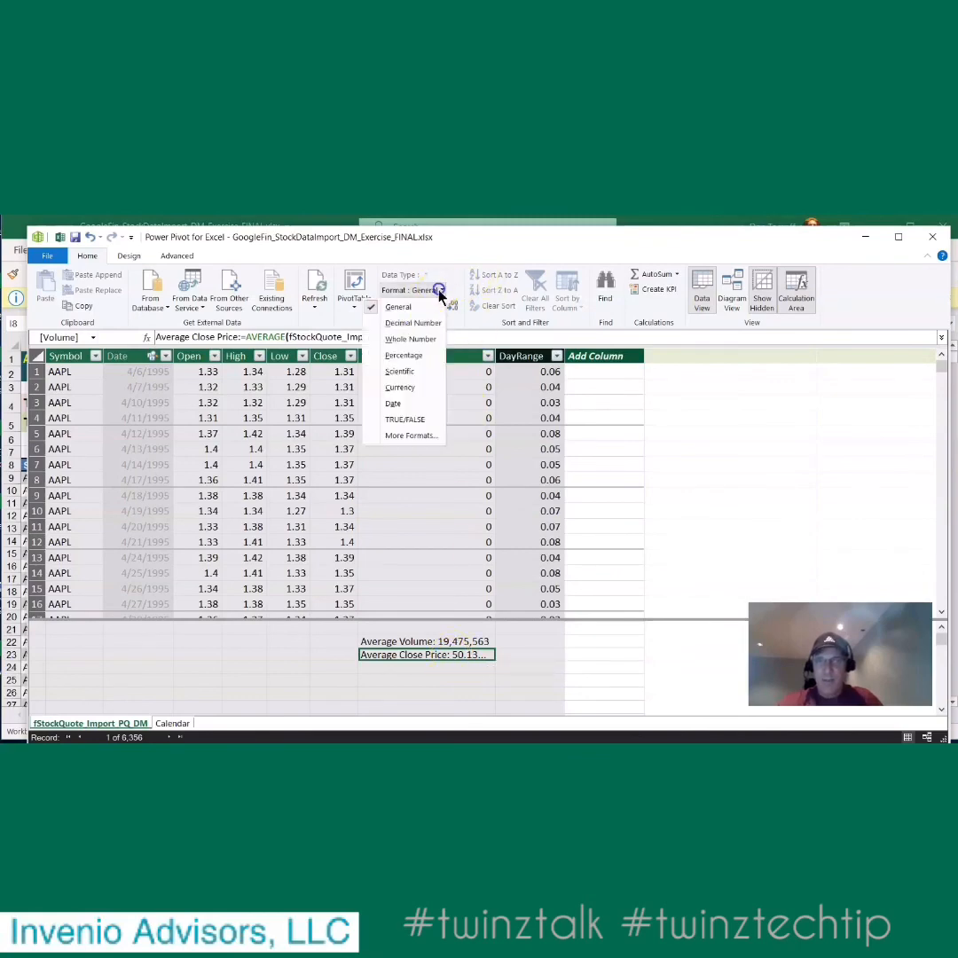
left_click(406, 387)
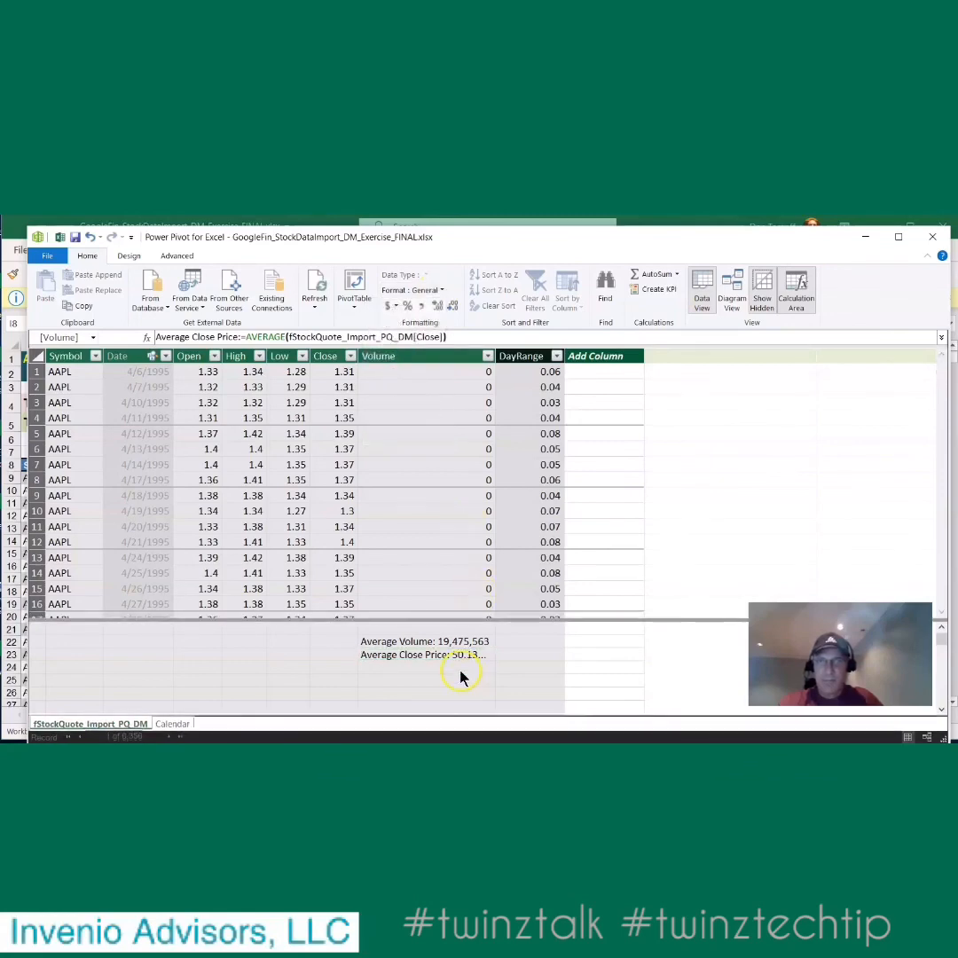